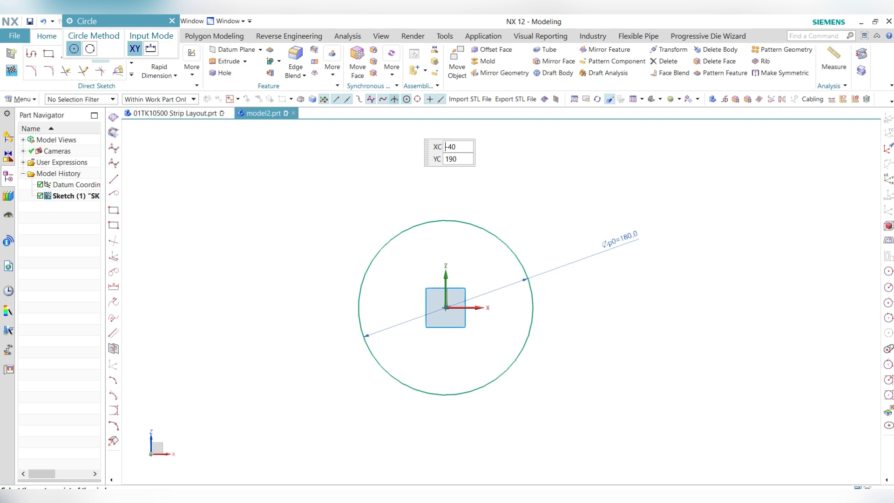
Step: Sketch a circle about 33.9 mm in diameter centred on the left quadrant of the 180 mm circle
click(359, 307)
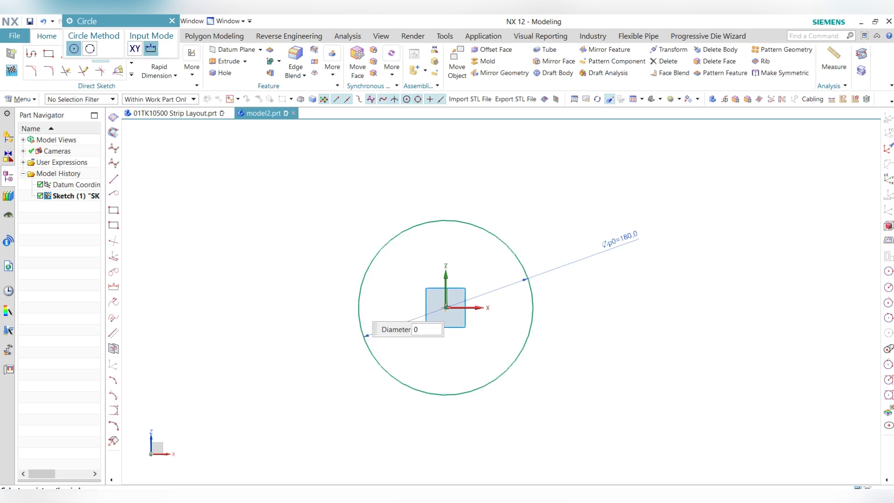
text(33.9)
key(Return)
key(Escape)
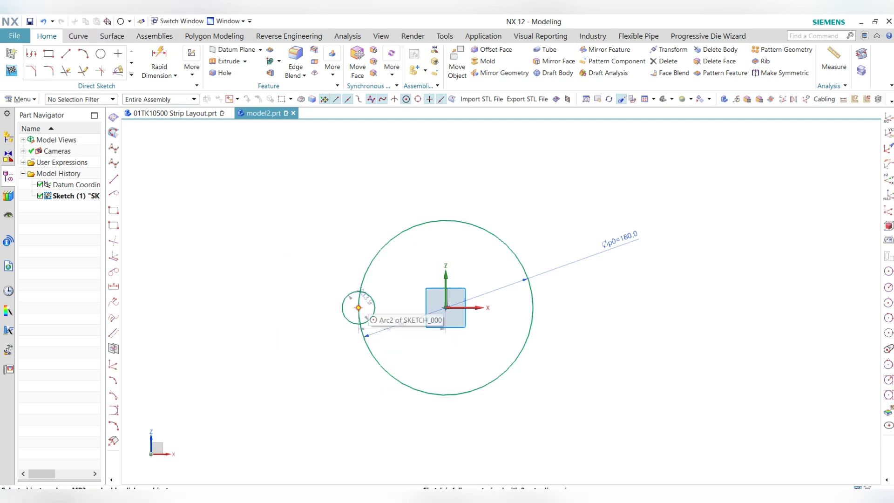
Step: Set the small circle's diameter to 18*2 mm
double_click(306, 278)
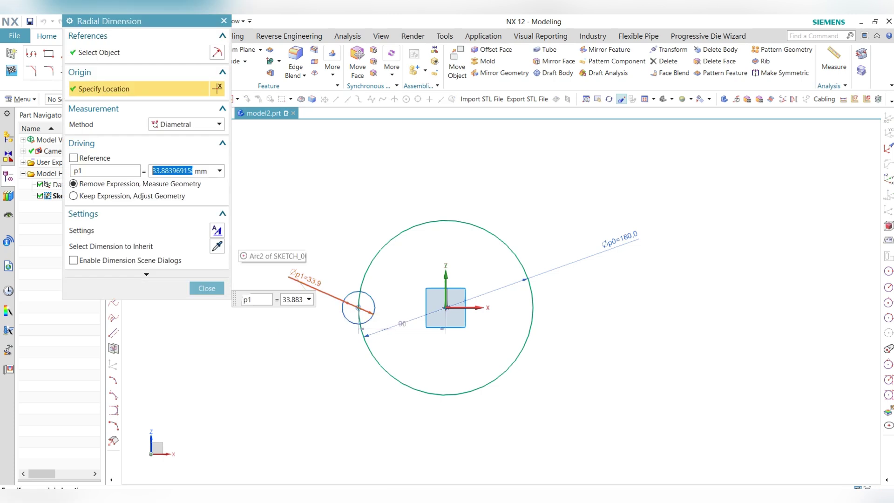
text(1)
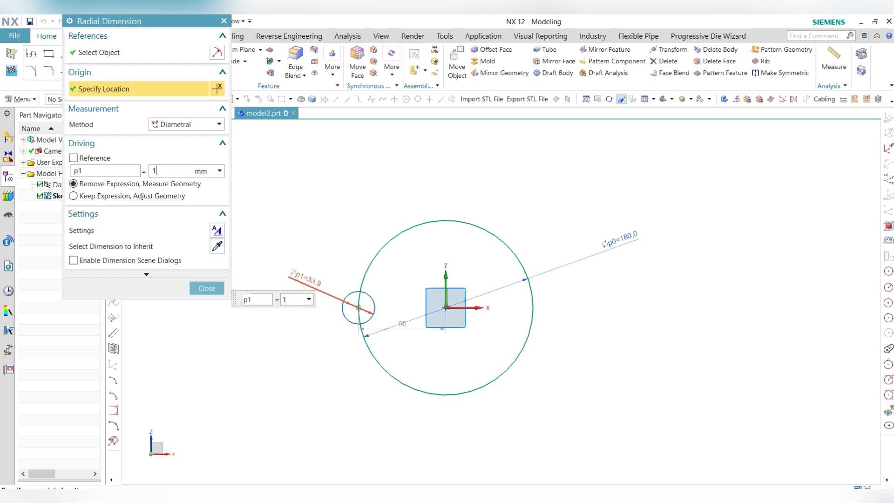
text(8*2)
key(Return)
key(Escape)
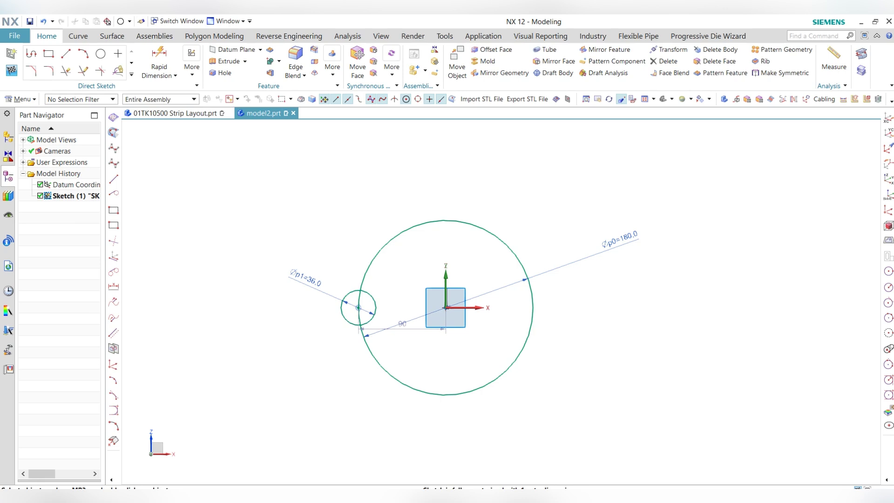
click(101, 53)
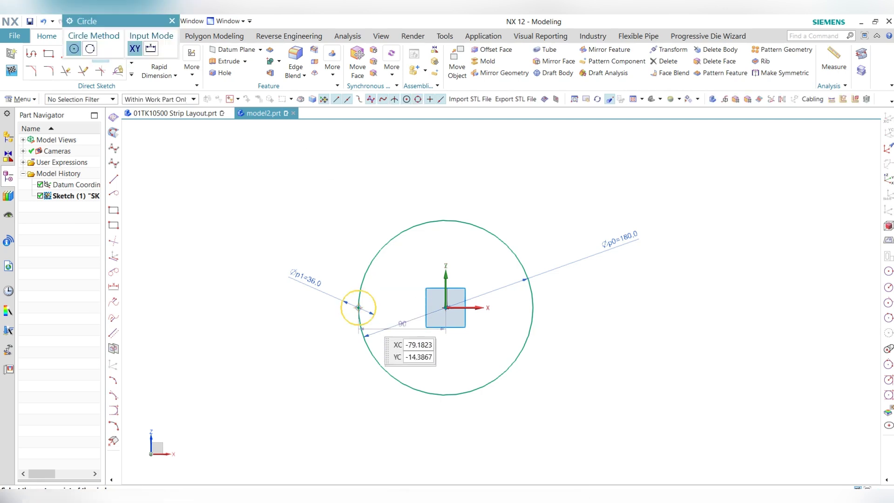
scroll(368, 320, up, 5)
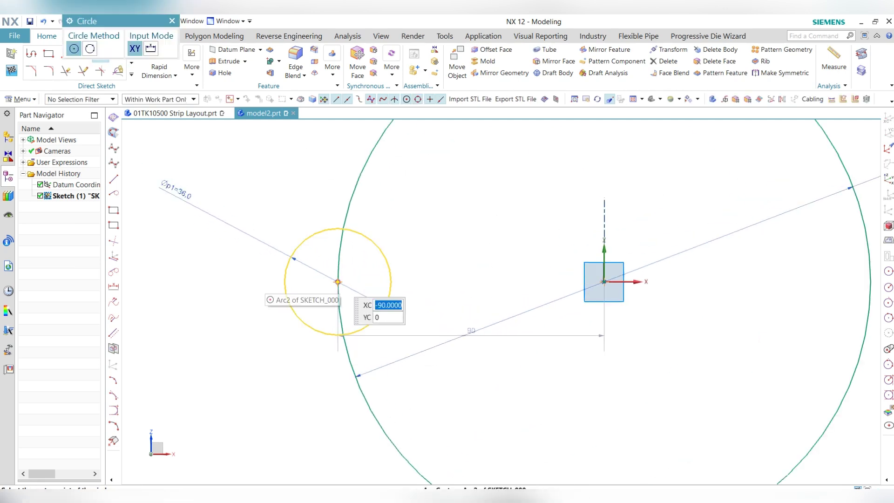
key(Escape)
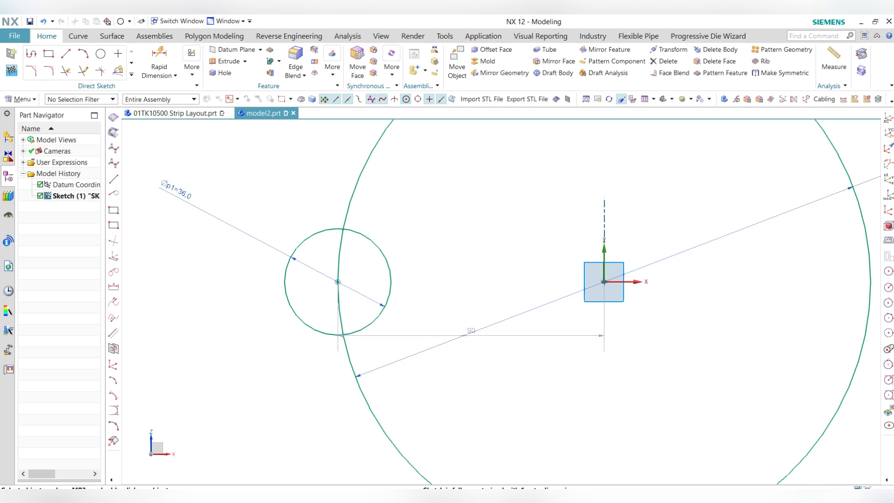
Step: Sketch a second circle about 15.1 mm in diameter, concentric with the 36 mm circle
click(100, 54)
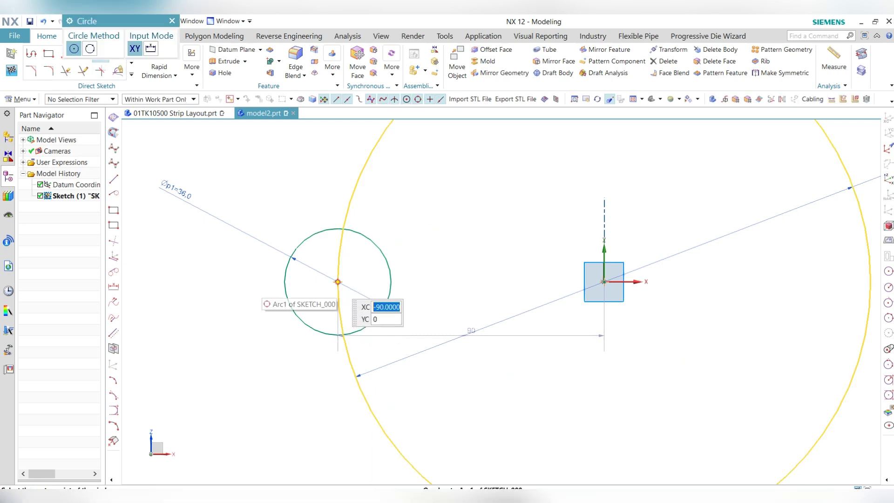
click(338, 281)
click(353, 298)
key(Escape)
Step: Move the inner circle's diameter dimension clear of the geometry and set it to 18 mm
drag(338, 210, 228, 295)
double_click(229, 294)
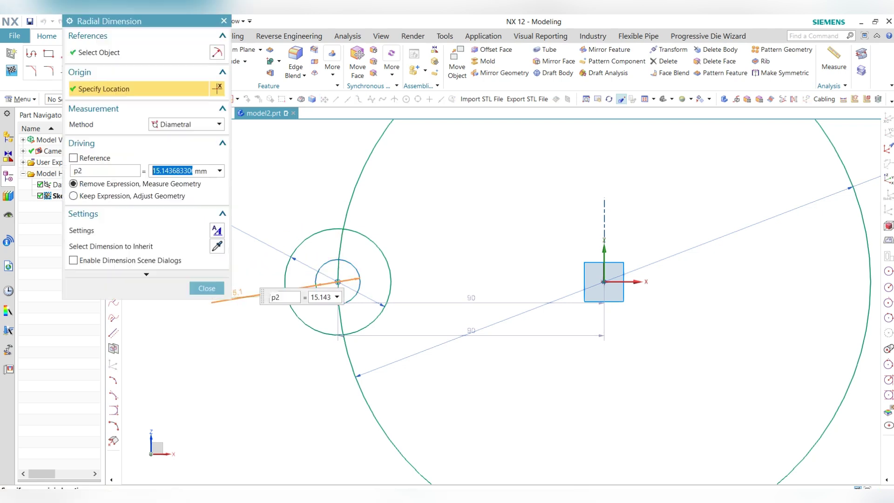
text(18)
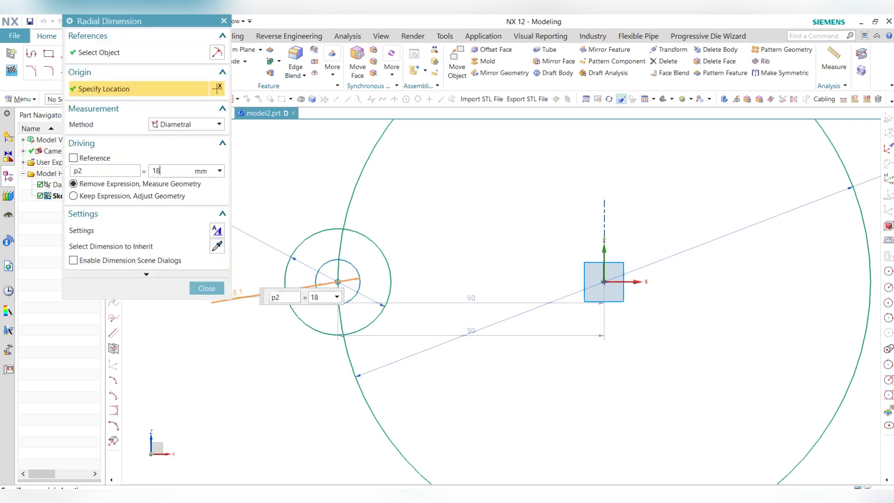
key(Return)
Step: Trim the large circle's segments inside the 36 mm circle and the 36 mm circle's portion inside the large circle
scroll(233, 295, down, 3)
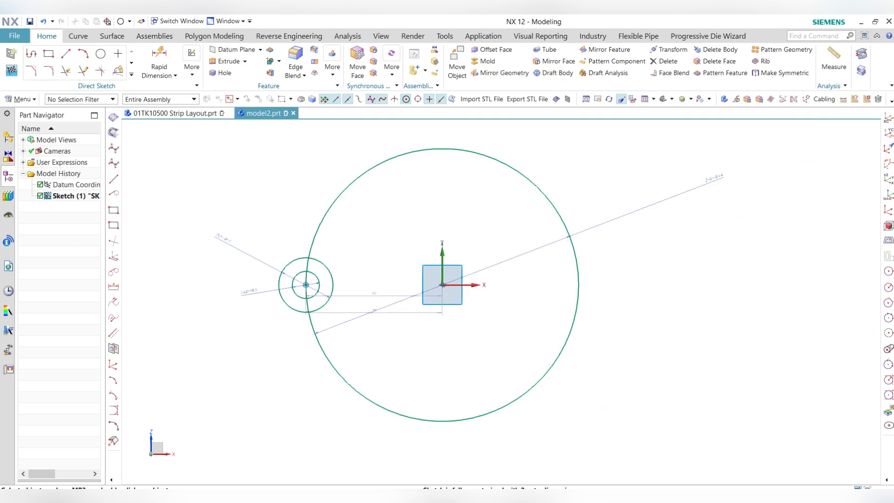
scroll(326, 278, up, 1)
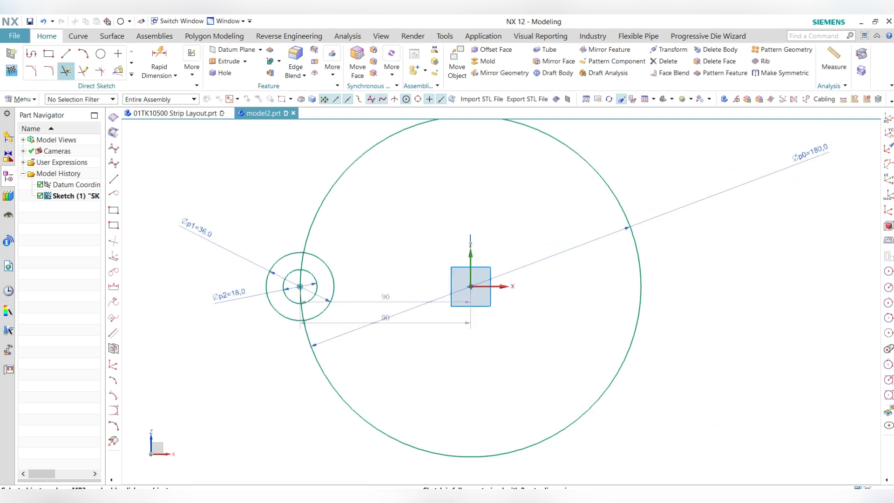
click(83, 71)
click(302, 312)
click(302, 262)
scroll(303, 282, up, 4)
click(298, 282)
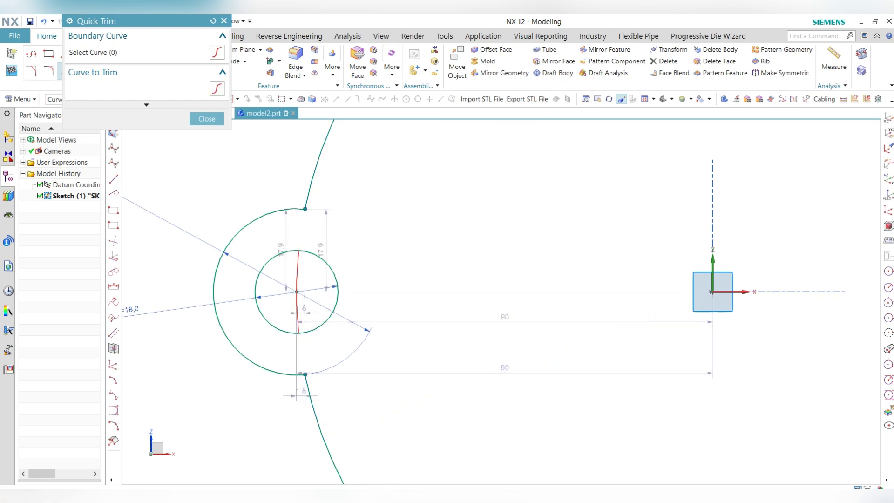
key(Escape)
Step: Begin a circular Pattern Curve with the outer lug arc and the 18 mm hole circle as the curves to pattern
scroll(286, 272, down, 4)
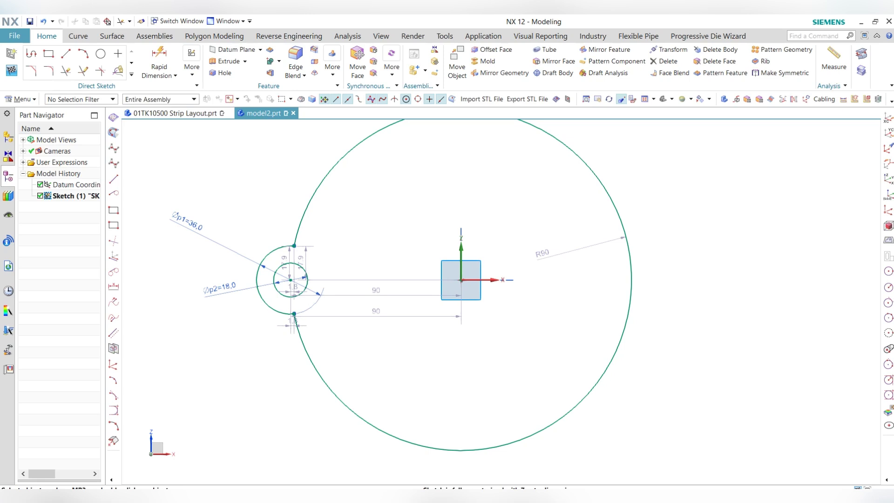
scroll(295, 188, down, 3)
click(131, 74)
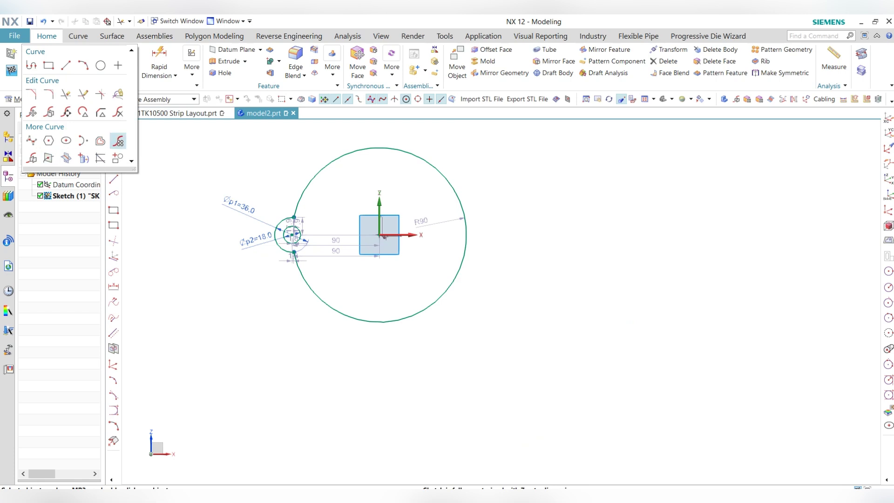
click(48, 158)
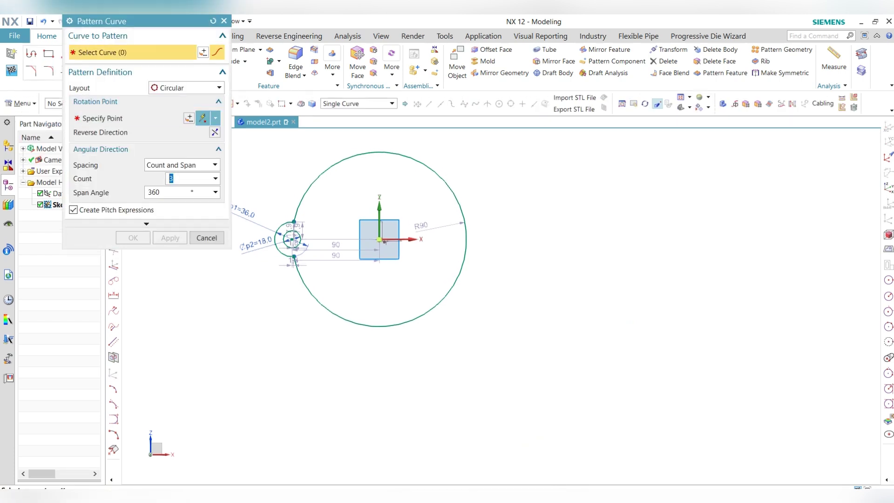
click(413, 160)
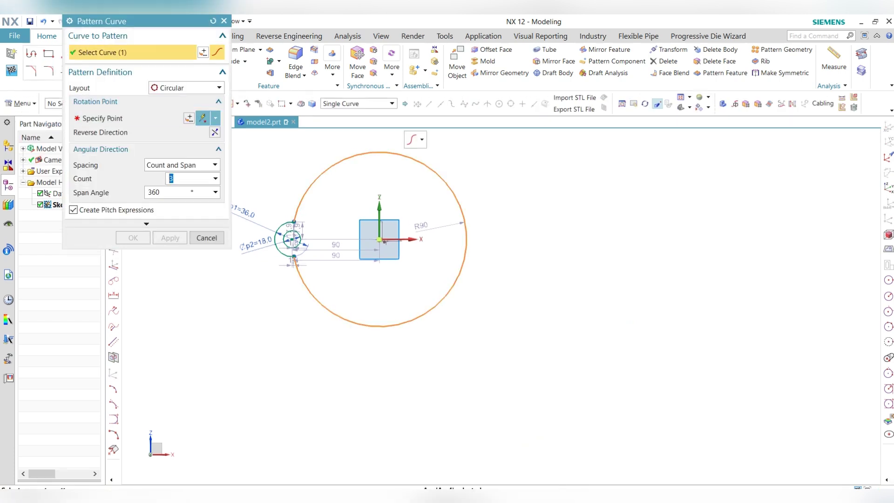
shift+click(344, 159)
scroll(276, 229, up, 6)
drag(246, 180, 413, 364)
scroll(306, 313, down, 5)
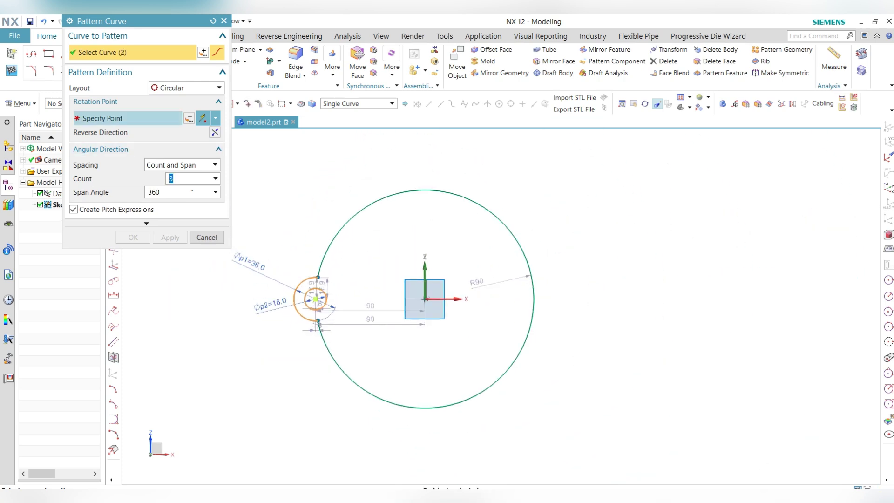
Step: Pattern the lug curves around the sketch origin with a count of 7 over a 360° span
click(128, 118)
click(390, 190)
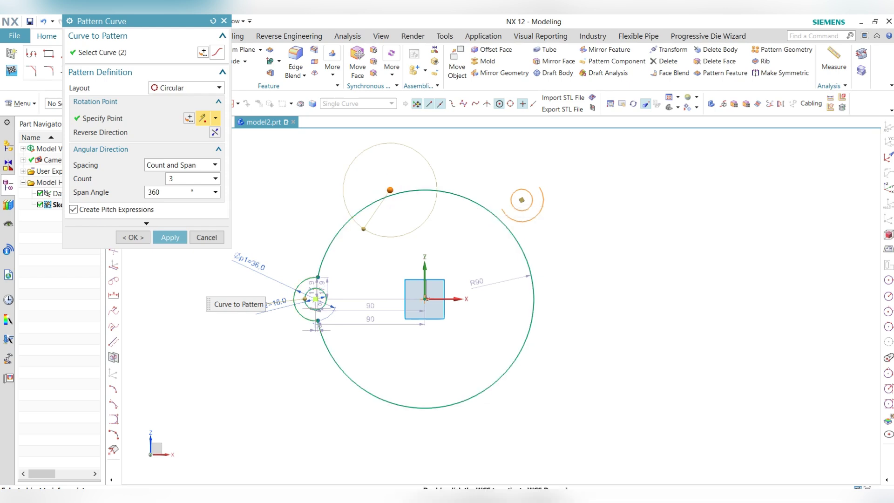
double_click(170, 178)
click(455, 194)
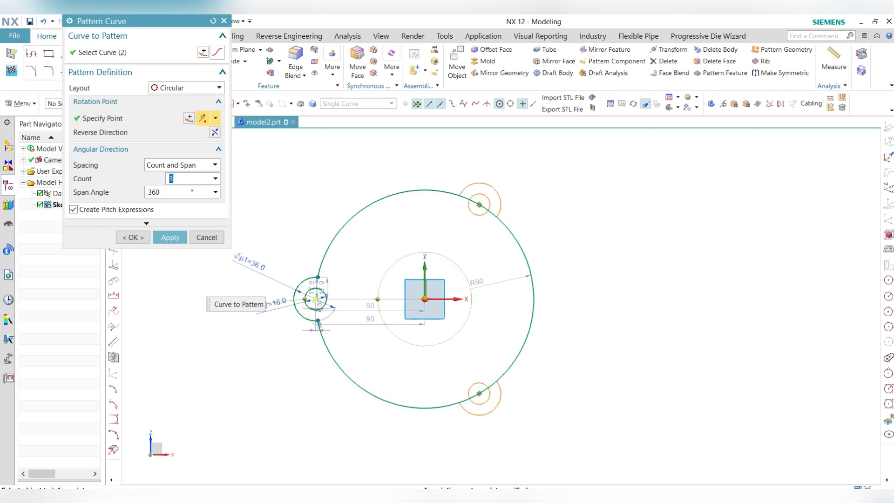
text(7)
key(Return)
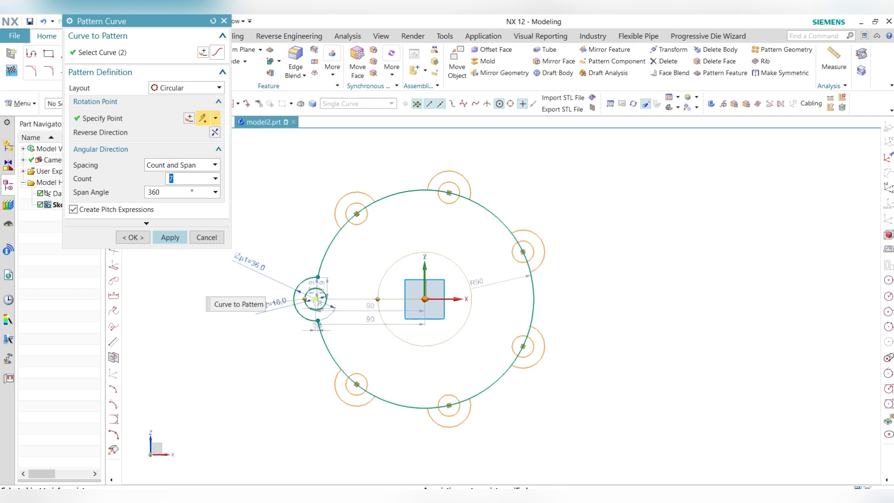
click(170, 237)
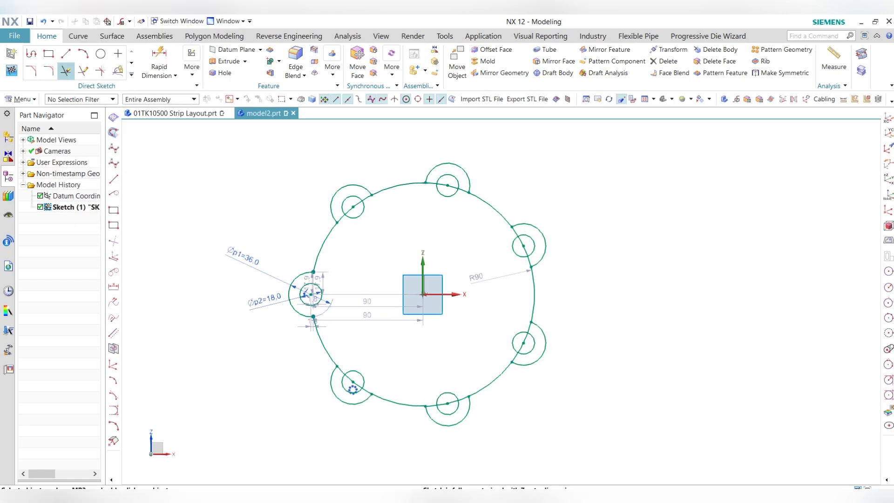
Step: Trim the large circle's segments inside the upper-left and top lugs
click(65, 71)
scroll(363, 216, up, 4)
click(309, 222)
click(372, 172)
click(350, 187)
click(569, 141)
click(531, 135)
click(609, 154)
scroll(503, 154, down, 3)
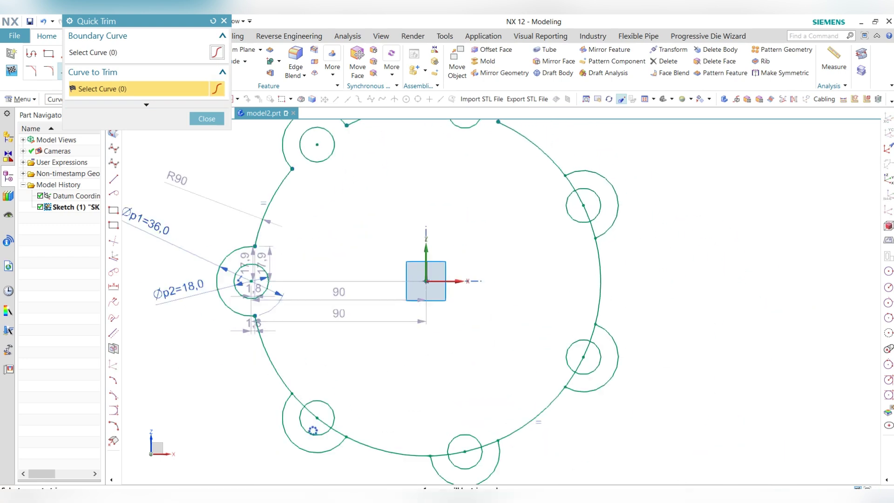
Step: Trim the large circle's segments inside the two lugs on the right side of the profile
scroll(596, 210, up, 3)
scroll(534, 189, up, 2)
scroll(535, 179, down, 6)
scroll(564, 282, up, 4)
click(555, 258)
click(535, 304)
click(519, 331)
scroll(519, 273, up, 5)
scroll(527, 257, down, 10)
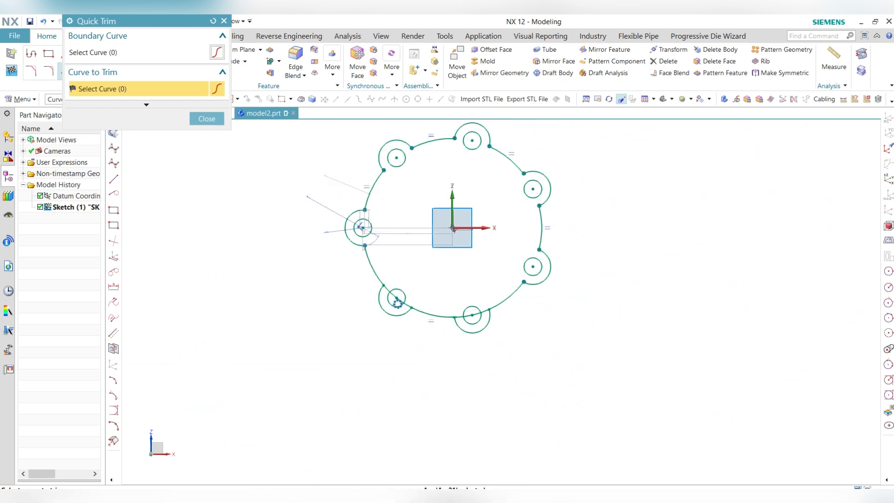
Step: Trim the large circle's segments inside the bottom and lower-left lugs to finish the continuous outer profile
scroll(397, 303, up, 4)
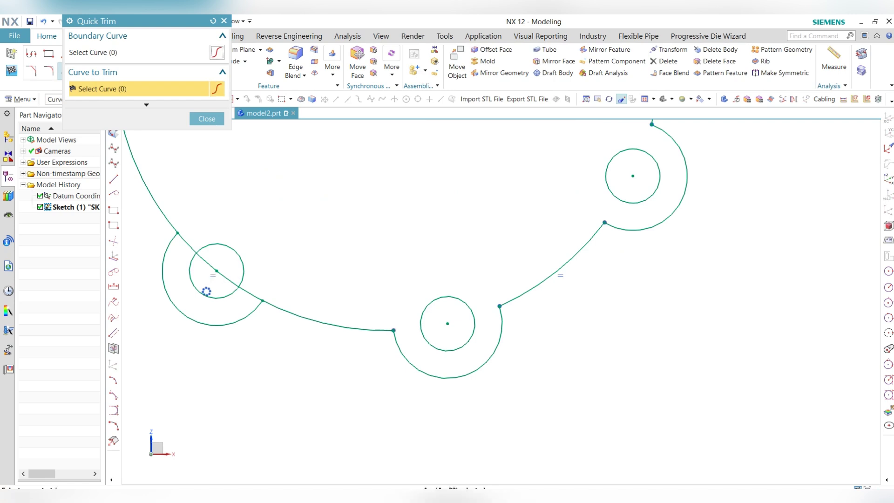
scroll(206, 291, down, 6)
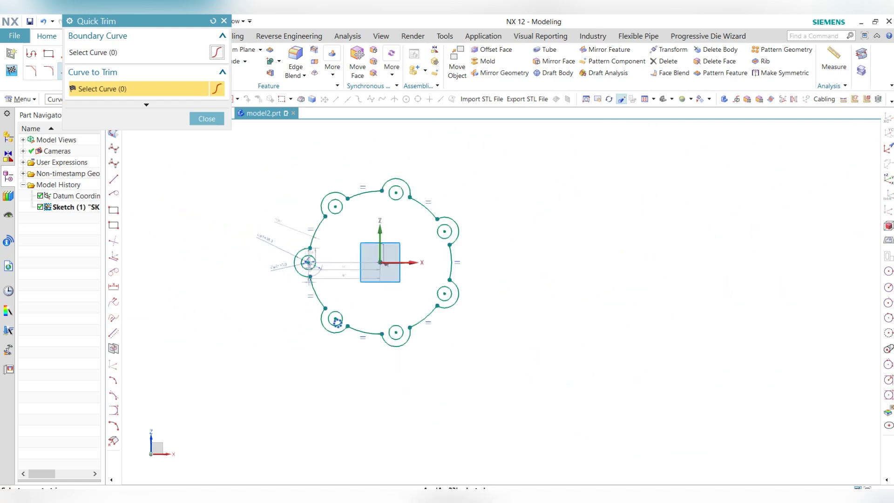
mouse_move(396, 316)
middle_down()
mouse_move(396, 270)
mouse_move(410, 268)
middle_up()
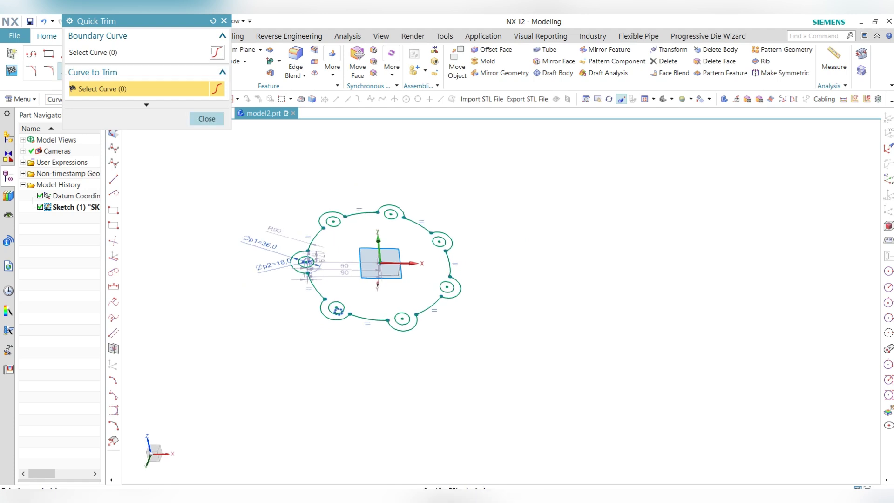
key(Escape)
Step: Extrude the lugged profile with its seven holes as a solid from 0 to 21 mm
click(226, 61)
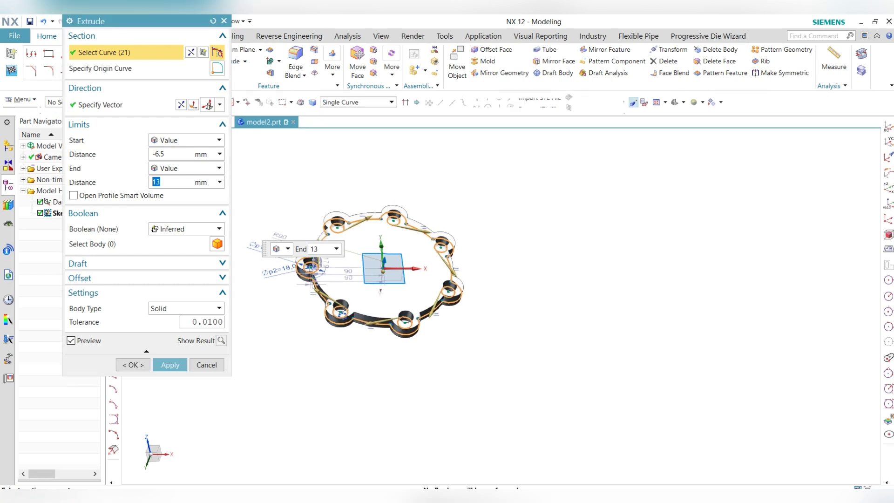
click(166, 154)
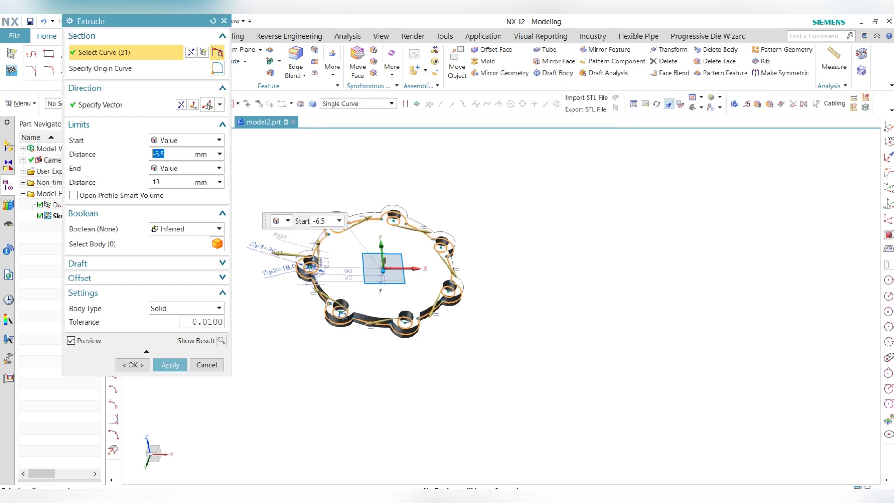
text(0)
key(Return)
click(166, 182)
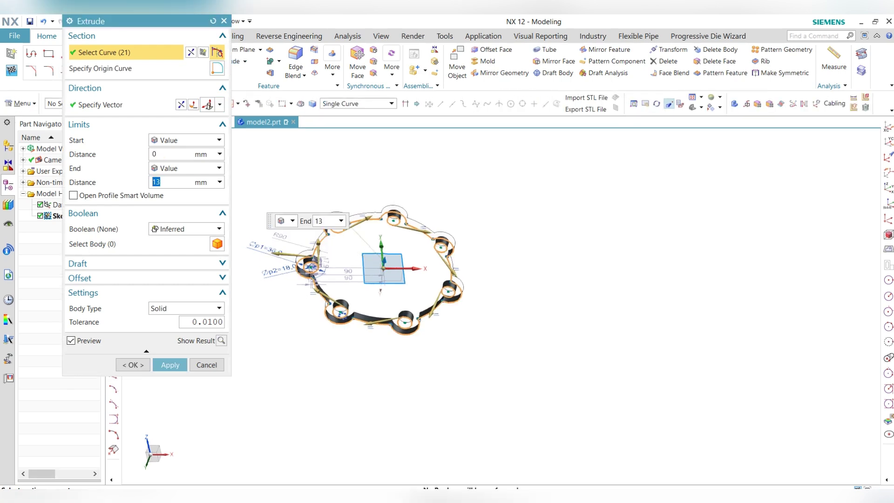
text(21)
key(Return)
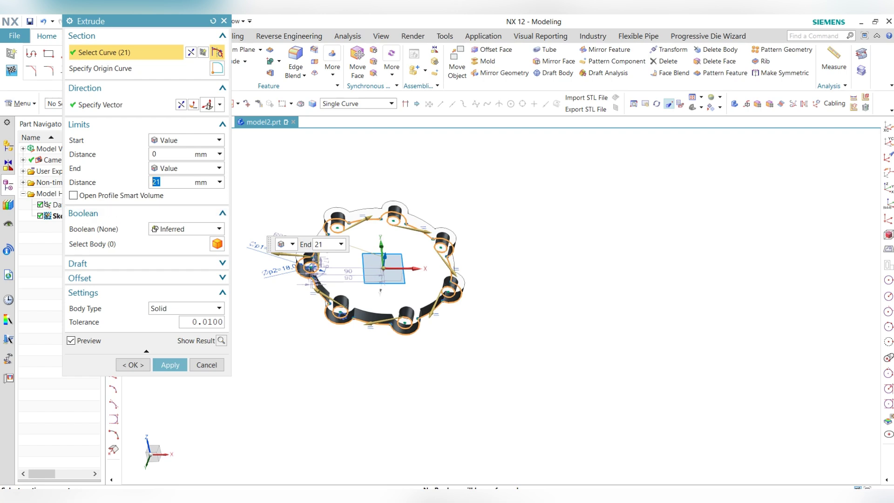
click(197, 229)
click(189, 241)
click(171, 348)
Step: Hide the base profile sketch
middle_drag(340, 242, 300, 314)
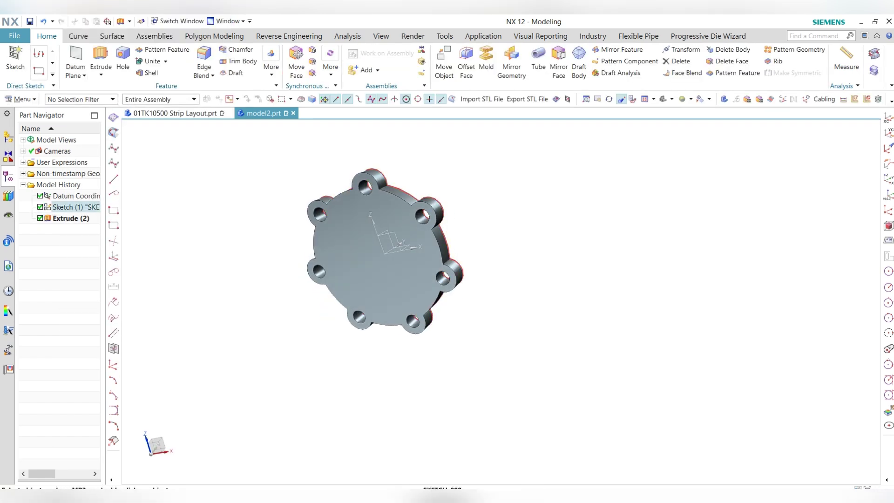
right_click(410, 191)
click(478, 181)
Step: Create a new sketch on the back face of the lugged plate
scroll(358, 173, up, 2)
mouse_move(400, 289)
middle_down()
mouse_move(422, 265)
mouse_move(435, 214)
mouse_move(440, 254)
mouse_move(459, 258)
mouse_move(450, 235)
mouse_move(410, 223)
mouse_move(402, 279)
middle_up()
middle_drag(535, 219, 584, 225)
scroll(550, 236, up, 3)
scroll(556, 234, down, 6)
mouse_move(550, 256)
middle_down()
mouse_move(447, 252)
mouse_move(402, 232)
mouse_move(410, 186)
mouse_move(404, 235)
middle_up()
key(F8)
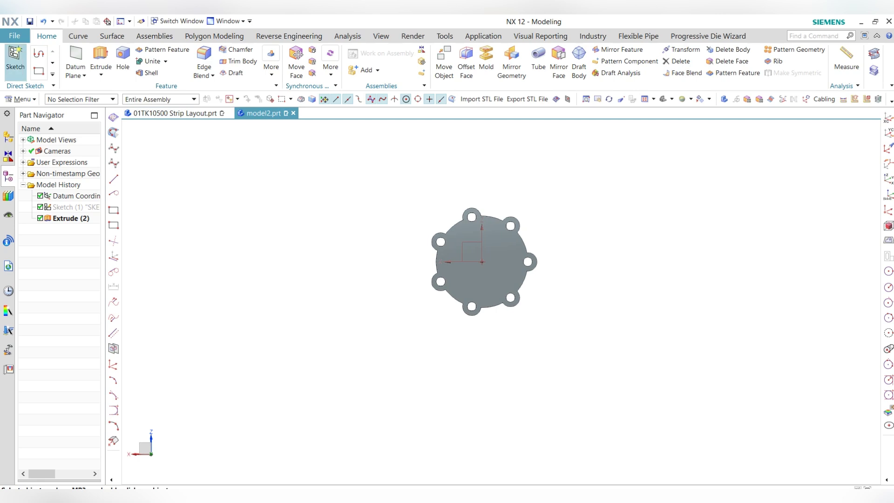
click(15, 57)
click(170, 141)
scroll(510, 200, down, 1)
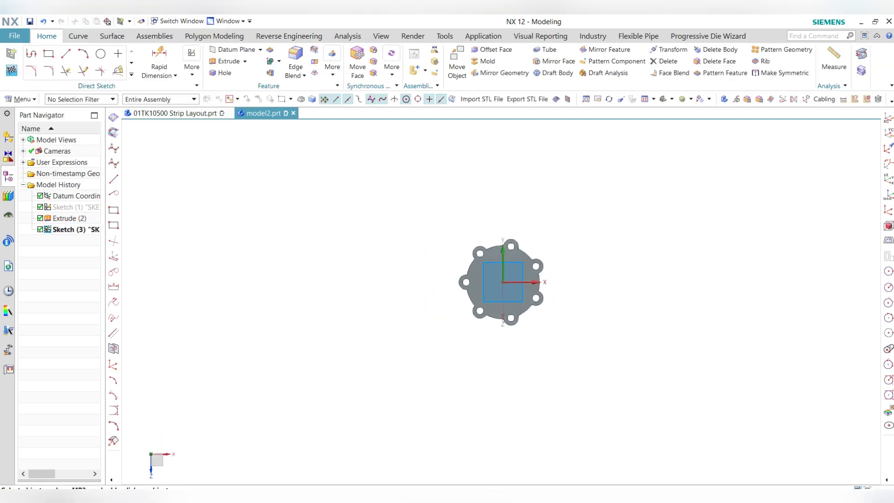
Step: Sketch a circle about 133 mm in diameter centred on the origin of the plate's back face
scroll(564, 299, up, 4)
click(100, 54)
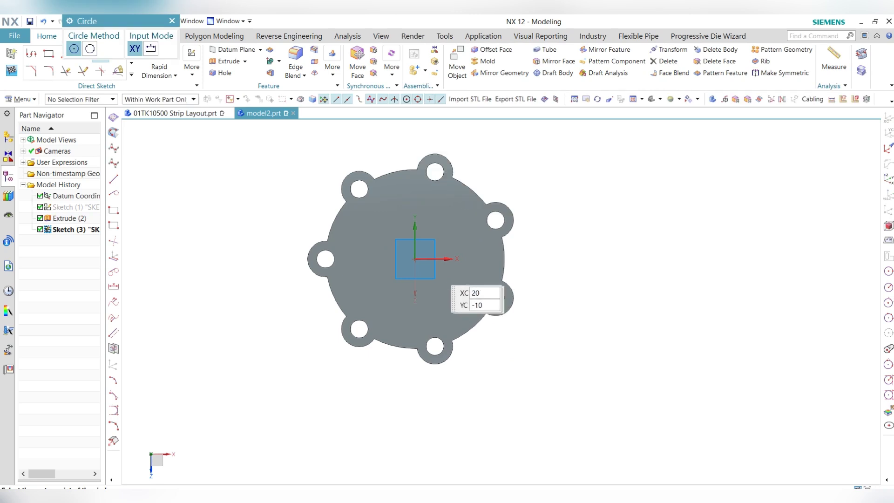
click(415, 258)
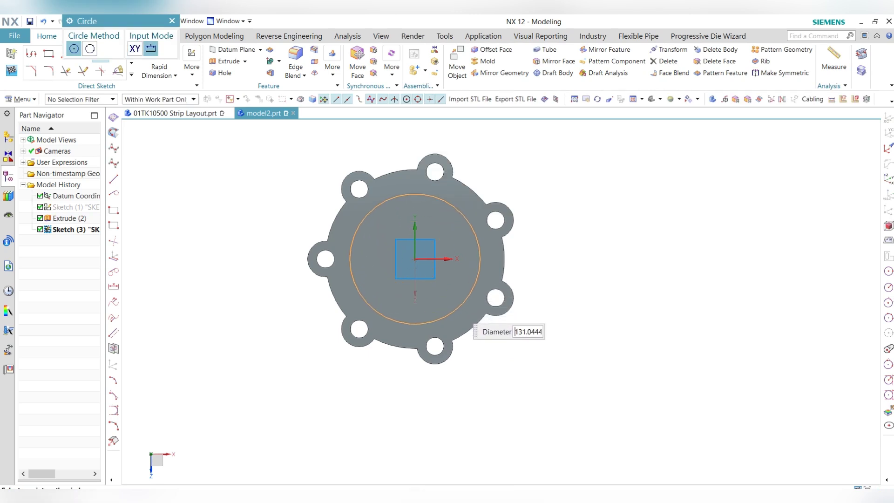
click(454, 307)
key(Escape)
drag(424, 250, 582, 183)
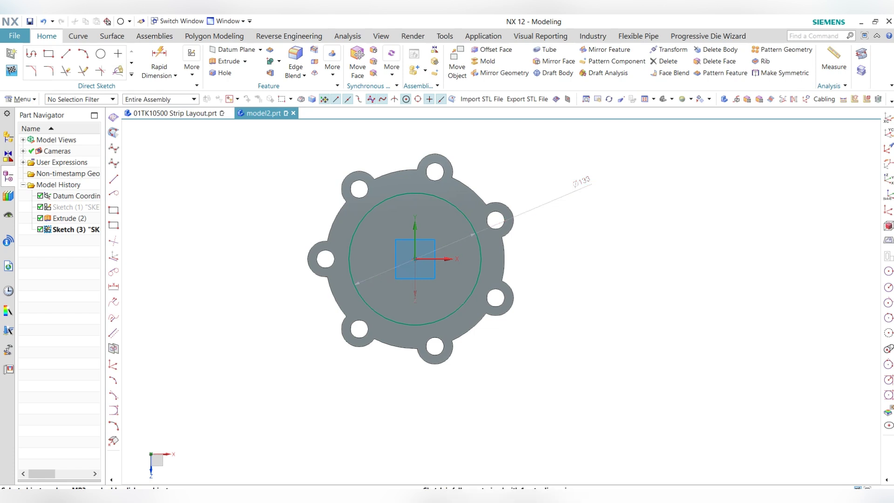
Step: Set the origin-centred circle's diameter to 156 mm
double_click(583, 182)
text(1)
key(Return)
key(Return)
Step: Extrude the 156 mm circle from 0 to 14 mm outward from the plate as a separate solid
middle_drag(582, 184, 623, 205)
click(228, 61)
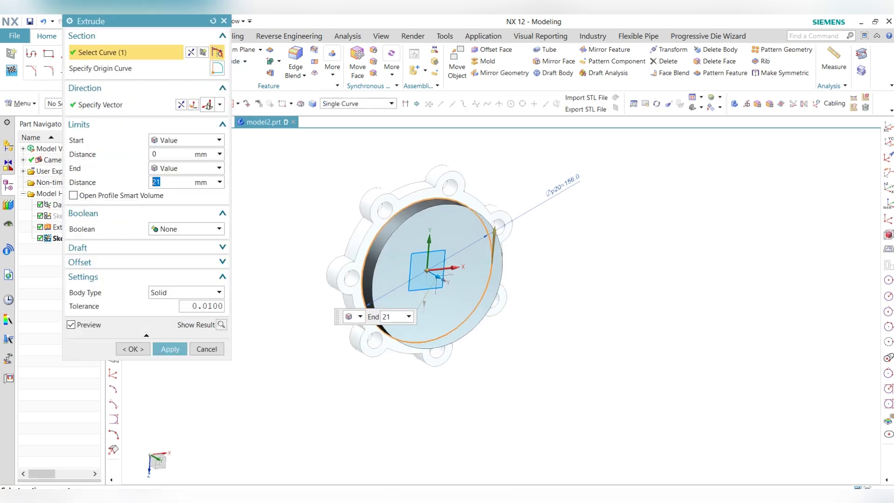
key(Return)
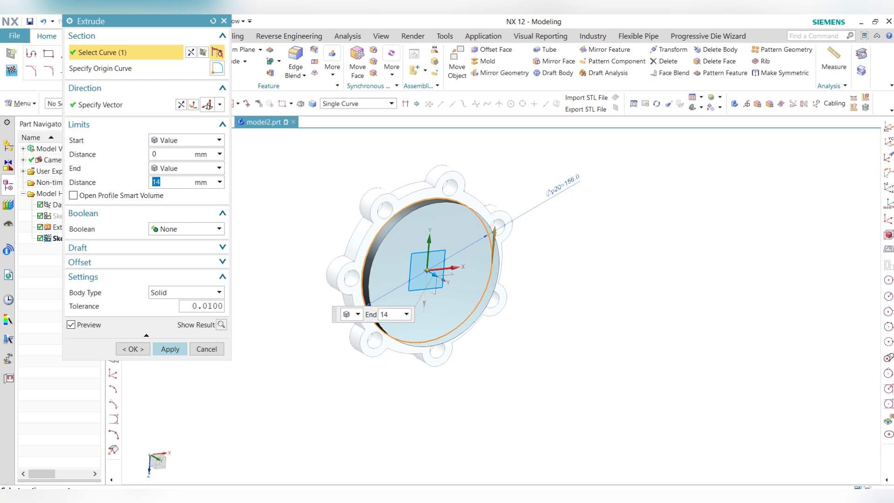
click(170, 349)
click(207, 349)
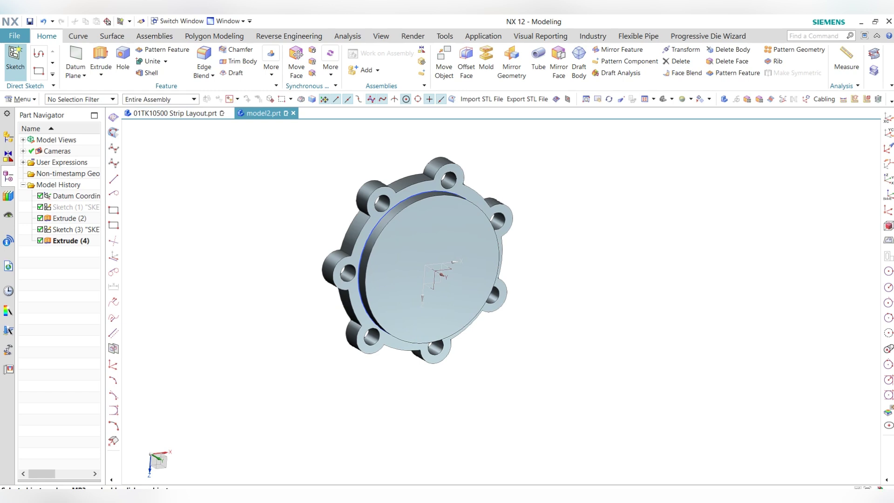
Step: Create a sketch on the raised disc's outer face with an origin-centred circle about 140 mm in diameter
click(15, 58)
click(170, 141)
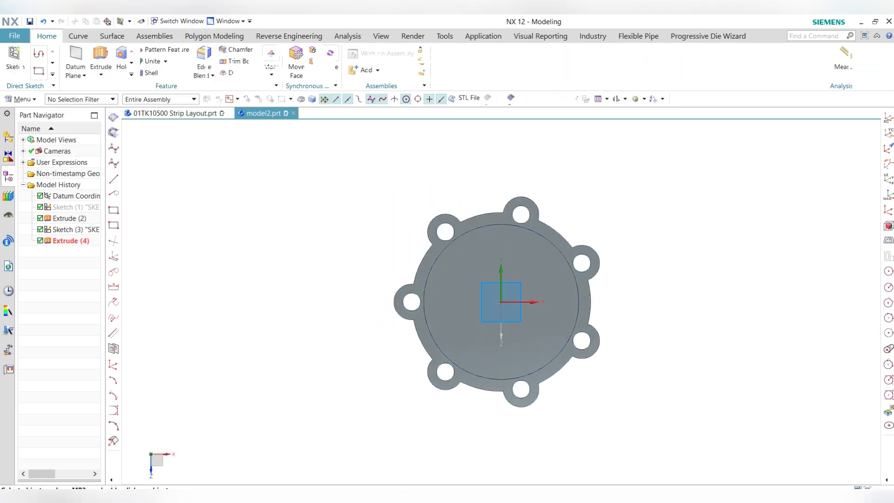
click(101, 54)
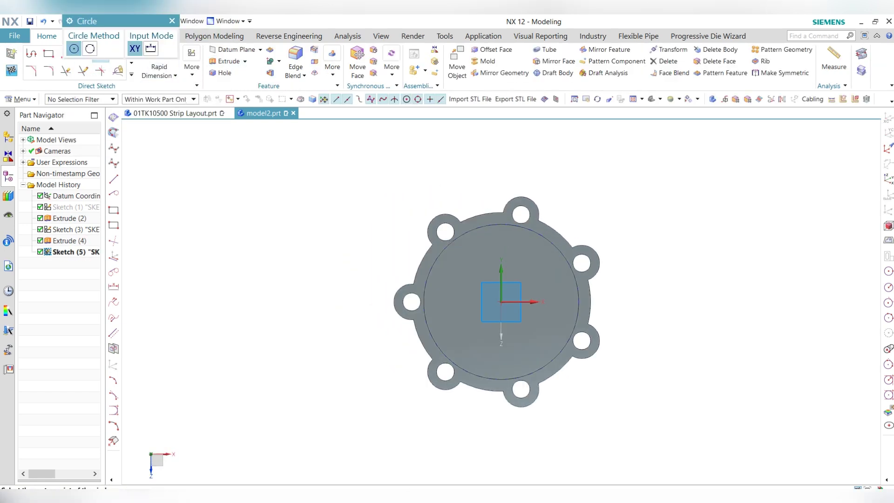
click(501, 302)
click(523, 236)
key(Escape)
drag(508, 291, 598, 206)
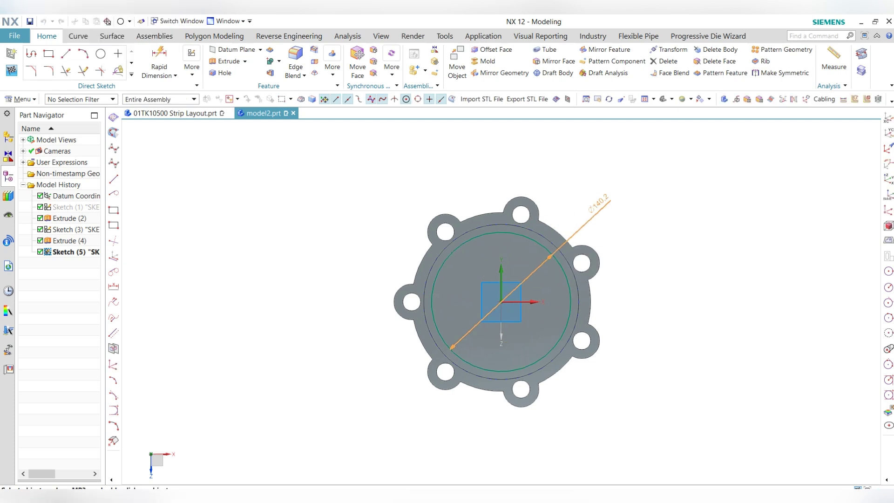
Step: Set the diameter of the circle on the raised disc to 152 mm
double_click(597, 206)
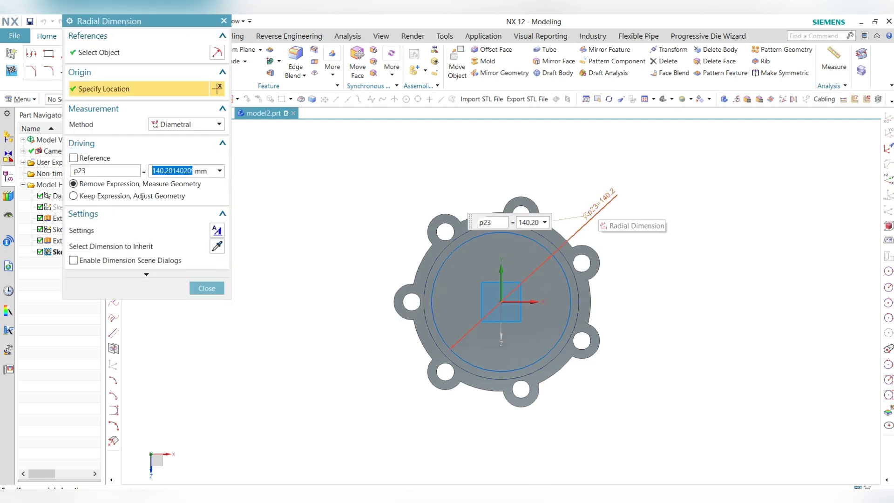
text(152)
key(Return)
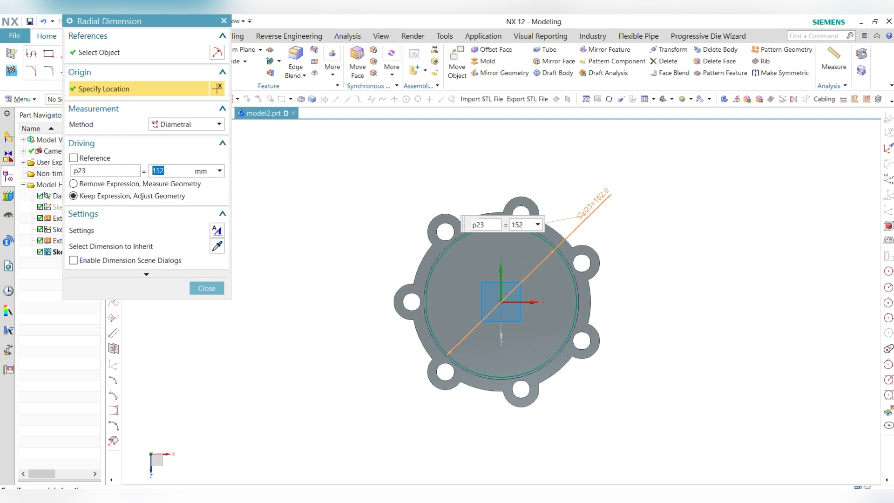
key(Escape)
Step: Extrude the 152 mm circle 14 mm outward from the first raised disc as a second stepped disc
middle_drag(484, 243, 538, 267)
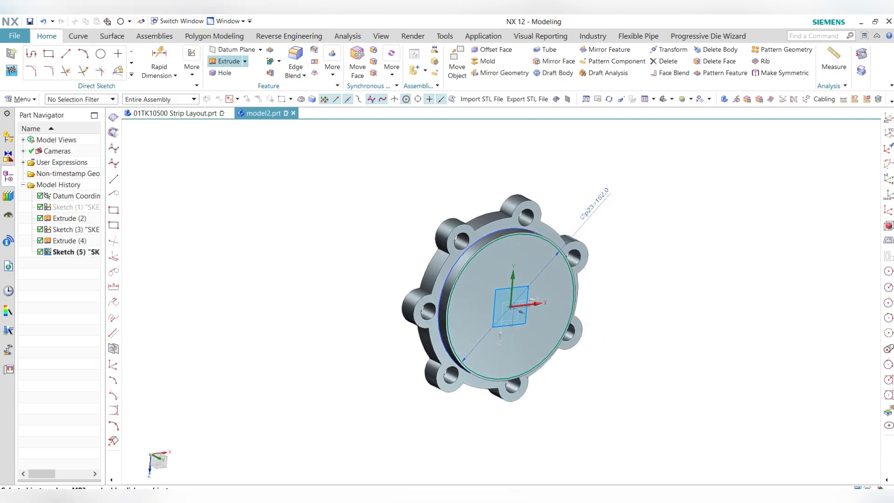
click(225, 61)
middle_click(395, 233)
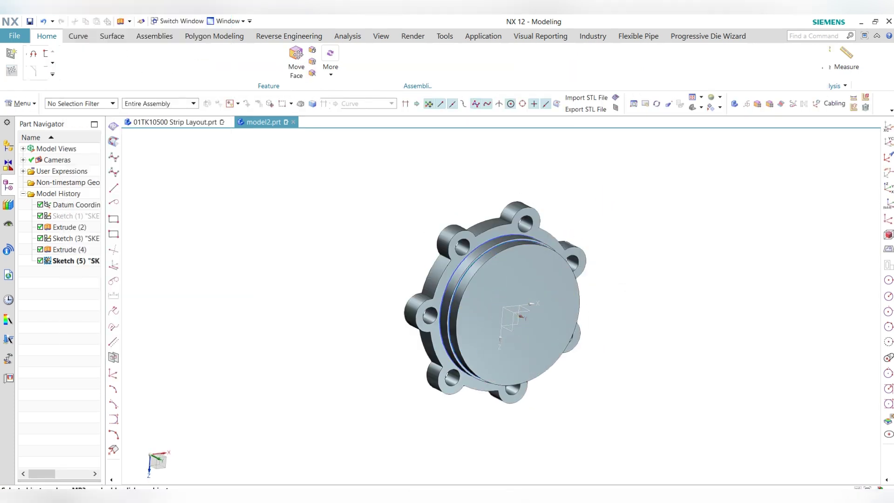
Step: Hide the 156 mm and 152 mm circle sketches
click(477, 253)
click(486, 235)
right_click(487, 235)
click(555, 226)
middle_drag(549, 238, 575, 242)
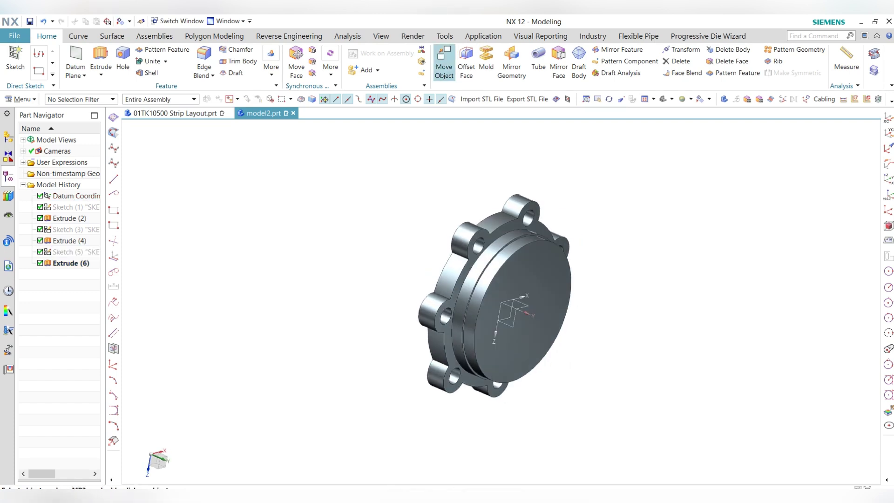
Step: Unite the lugged plate with the two stepped discs into one body
click(152, 61)
click(449, 275)
click(469, 284)
click(509, 282)
middle_click(509, 282)
Step: Create a new sketch on the outer face of the 152 mm disc
middle_drag(475, 288, 433, 284)
click(69, 218)
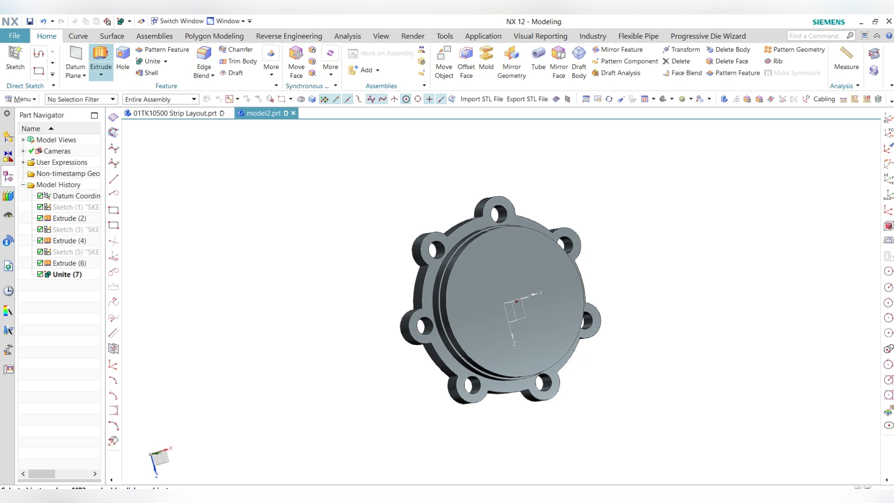
click(531, 328)
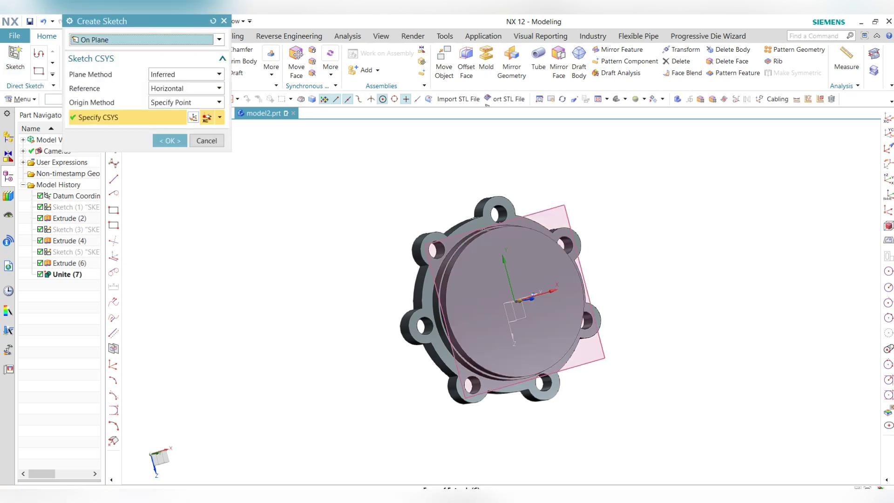
middle_click(531, 328)
Step: Sketch an origin-centred circle about 127 mm in diameter on the 152 mm disc's outer face
click(101, 54)
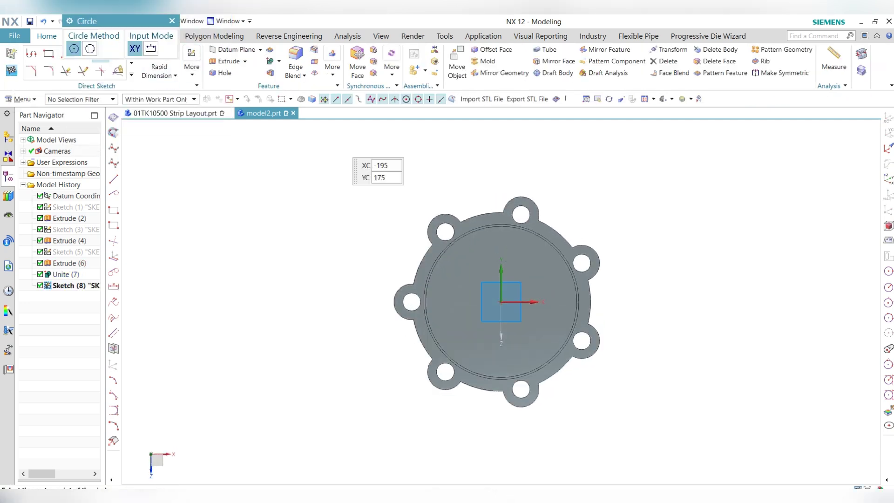
click(501, 302)
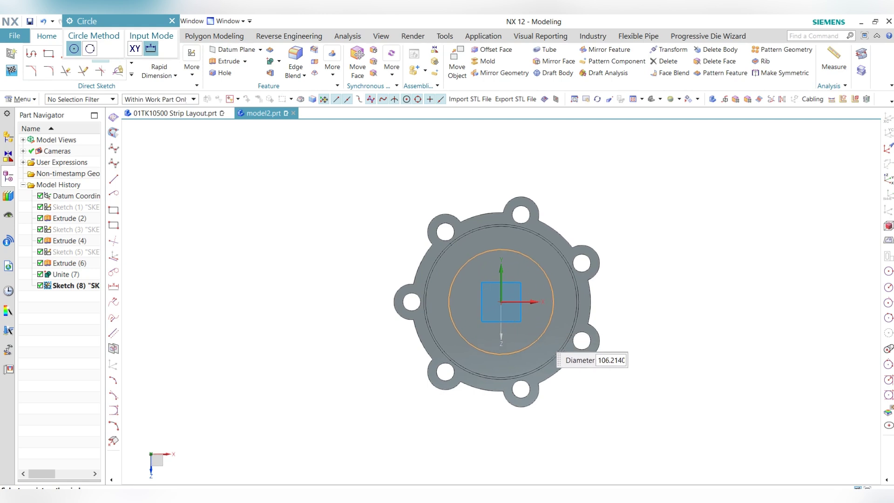
click(546, 344)
key(Escape)
drag(510, 292, 580, 227)
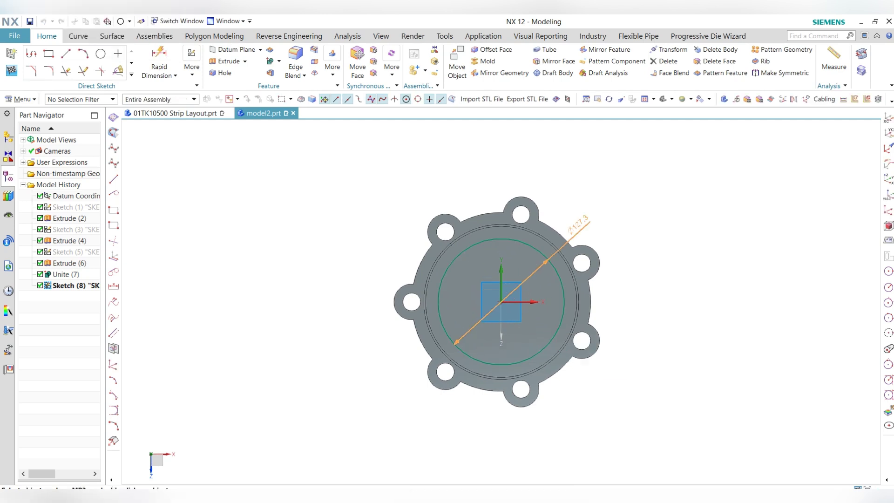
Step: Set the diameter of the circle on the outer disc face to 138 mm
double_click(580, 227)
text(138)
key(Return)
key(Return)
Step: Cut a round pocket by extruding the 138 mm circle 33 mm in the reversed direction with Boolean Subtract
middle_drag(580, 227, 626, 249)
click(228, 61)
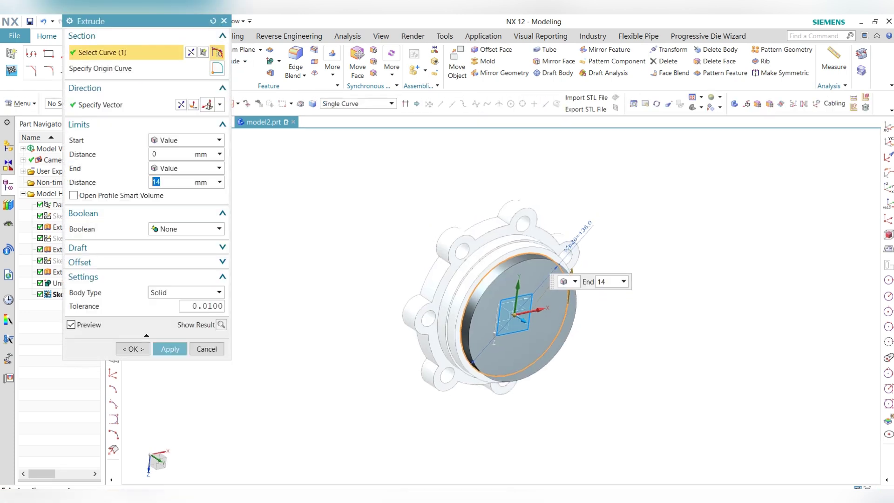
text(33)
key(Return)
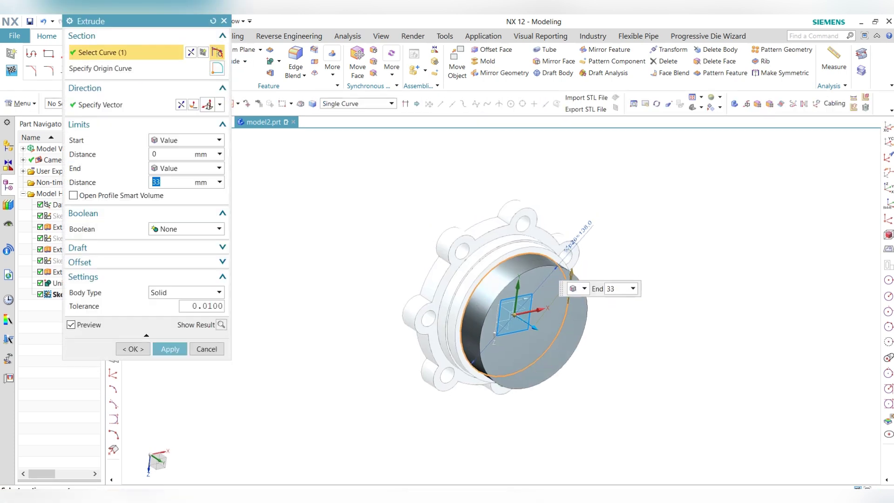
click(180, 104)
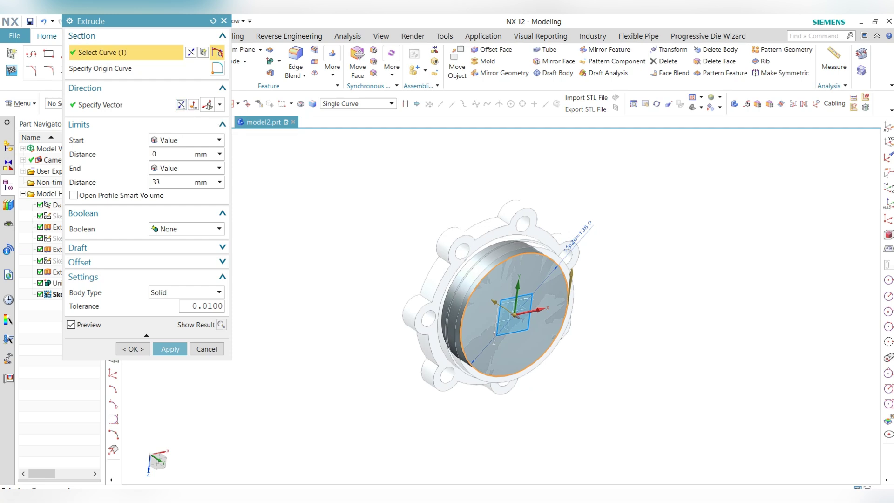
click(186, 228)
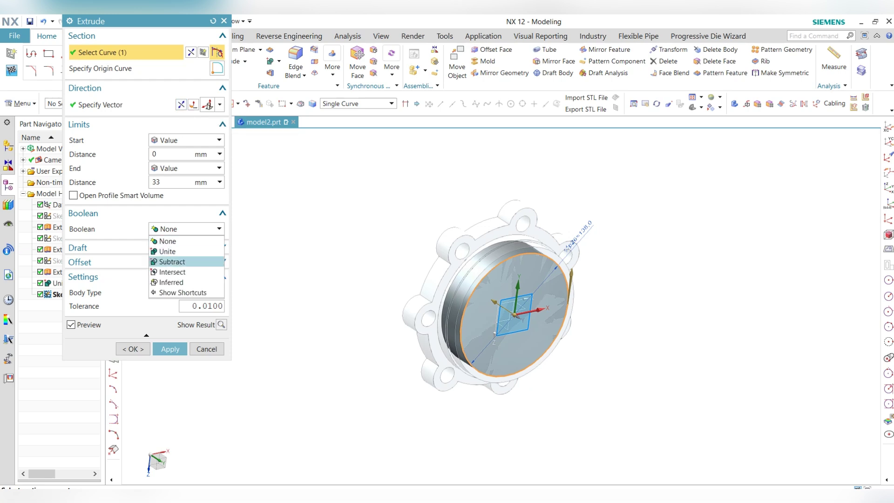
click(171, 262)
click(133, 365)
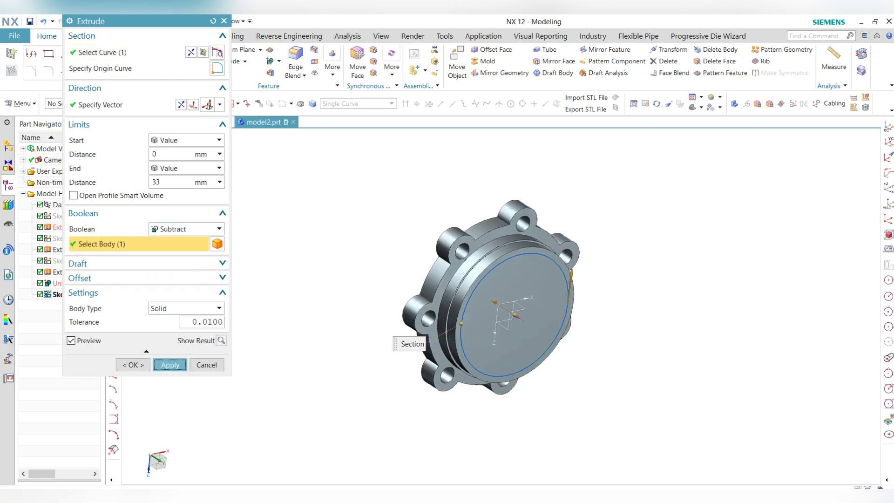
Step: Hide the pocket's circle sketch
right_click(532, 247)
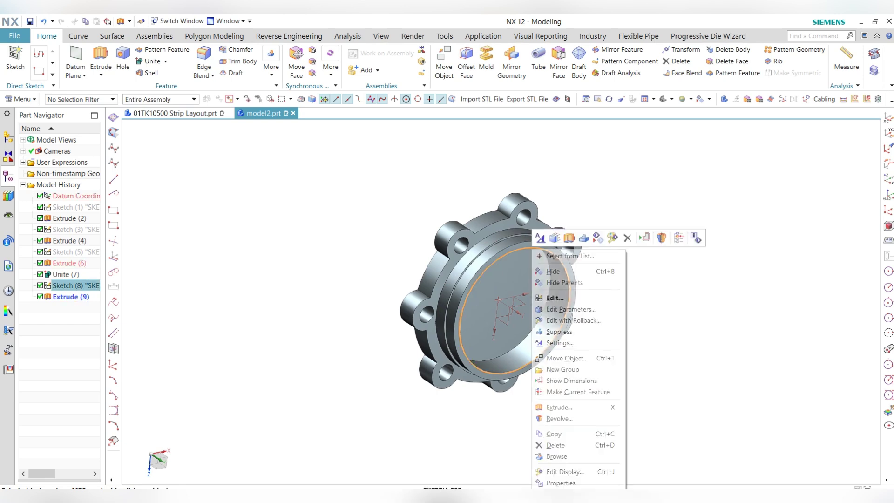
click(553, 271)
mouse_move(553, 321)
middle_down()
mouse_move(552, 223)
mouse_move(451, 240)
mouse_move(382, 205)
mouse_move(363, 168)
mouse_move(536, 298)
mouse_move(568, 275)
mouse_move(587, 298)
middle_up()
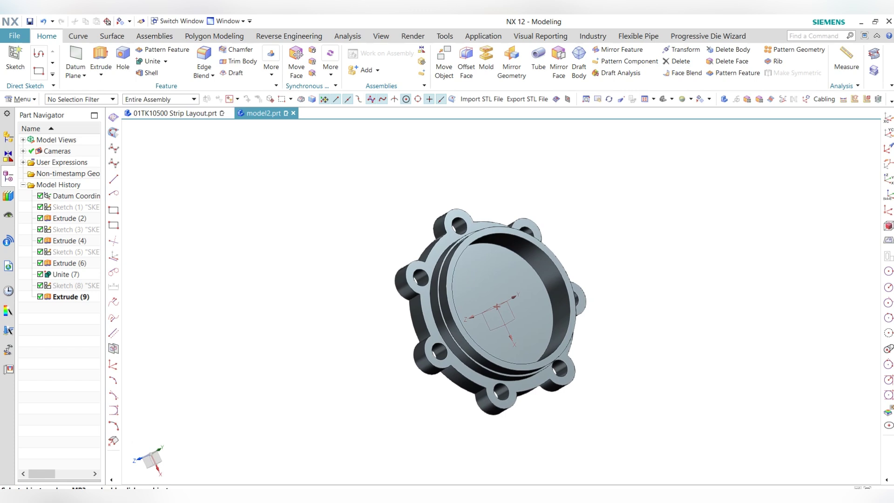
Step: Create a new sketch on the plate's flat face opposite the pocket
key(ctrl+alt+f)
click(16, 58)
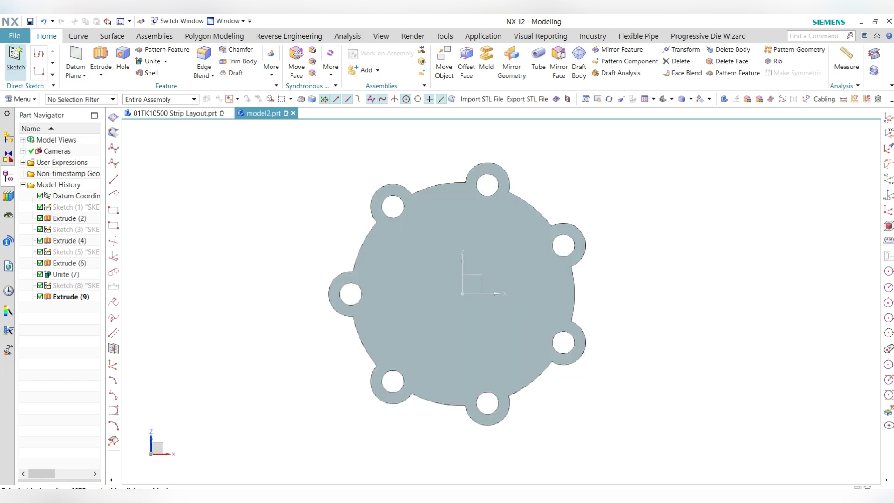
click(419, 275)
key(Return)
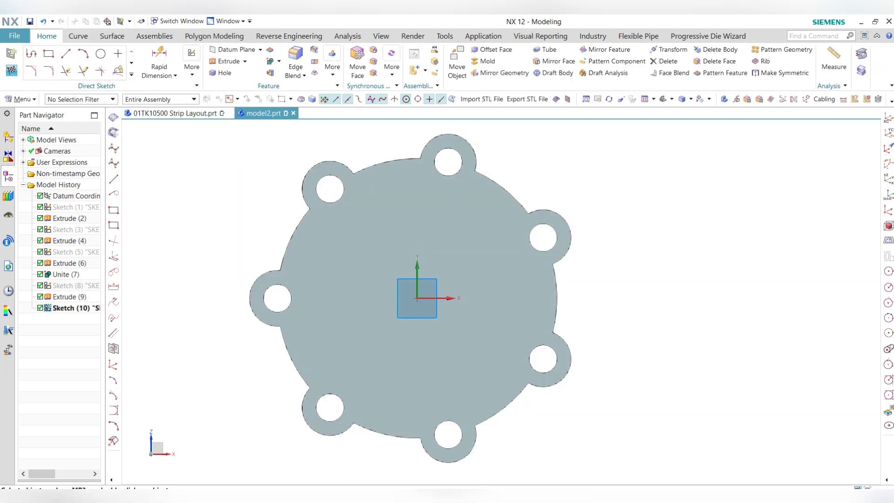
Step: Sketch a circle centred about 30 mm left of and 25 mm below the origin on the flat face
click(100, 54)
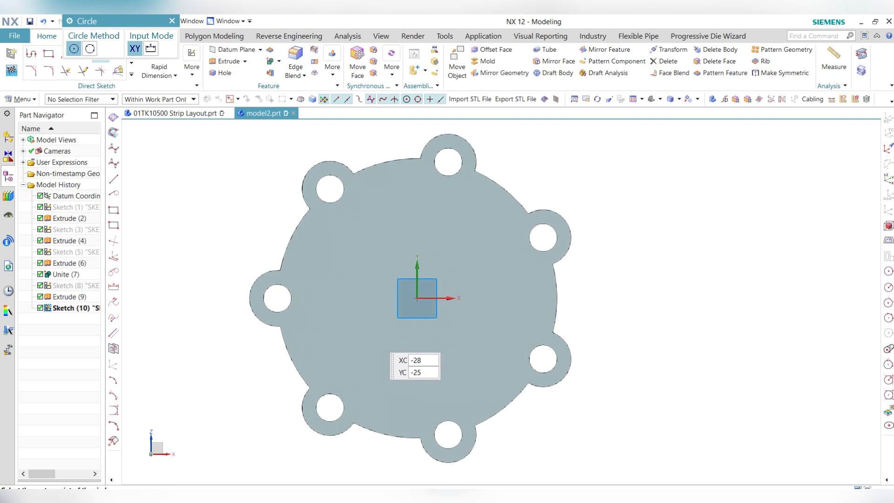
click(370, 336)
click(392, 377)
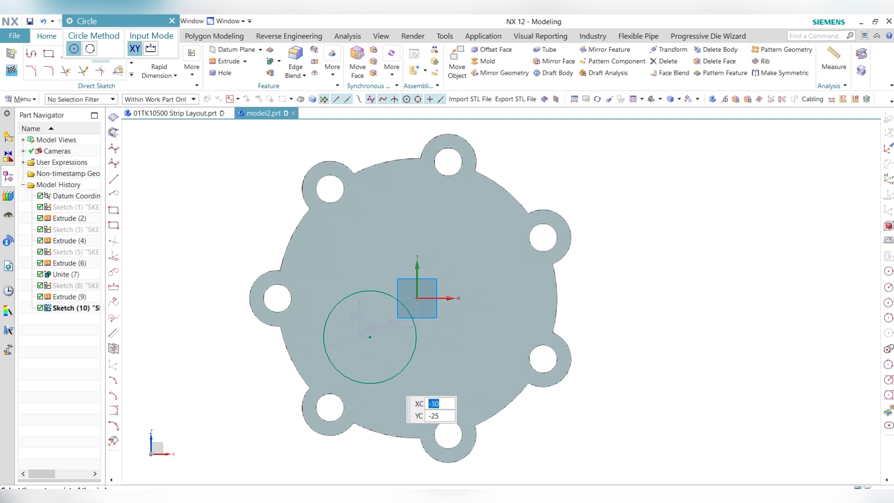
key(Escape)
Step: Move the circle's two position dimensions outside the plate and set its horizontal offset from the origin to 21 mm
drag(355, 318, 194, 322)
drag(393, 322, 394, 469)
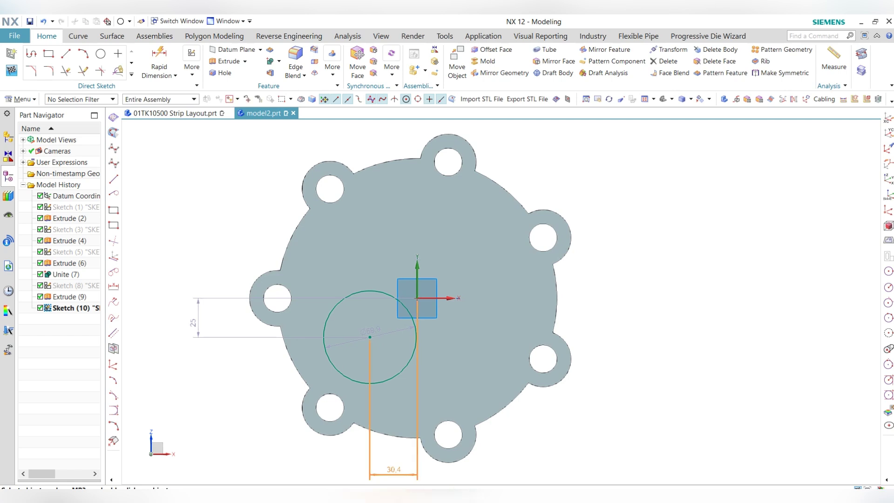
double_click(394, 469)
text(21)
key(Return)
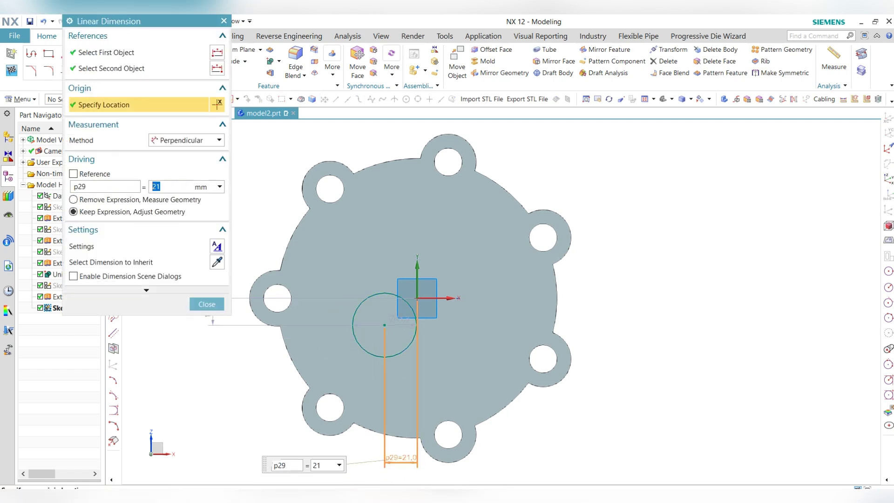
Step: Set the circle centre's vertical offset from the origin to 28 mm
double_click(213, 325)
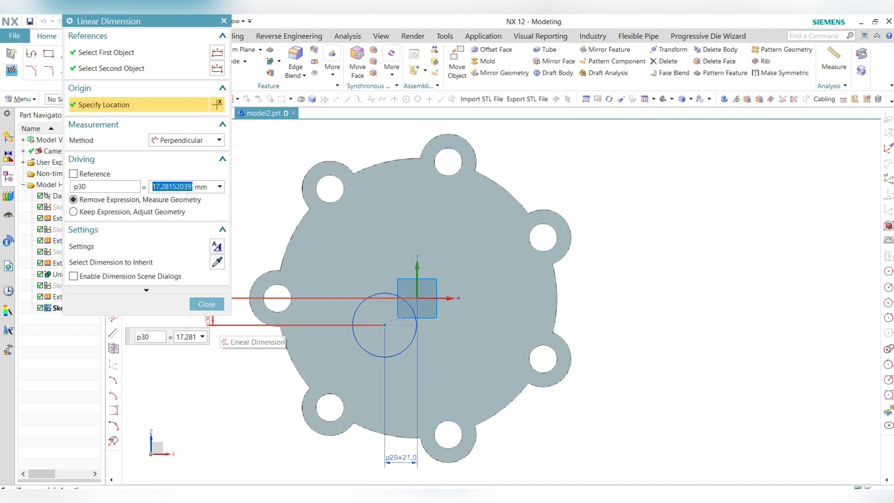
text(28)
key(Return)
key(Escape)
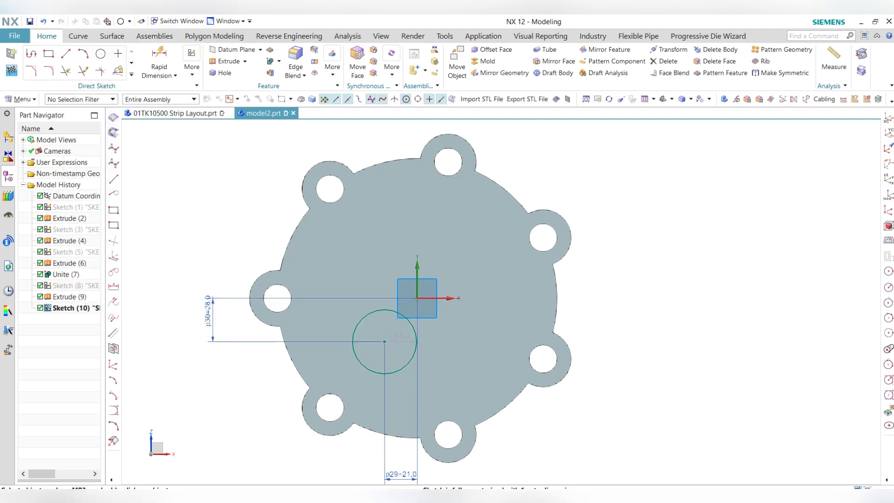
Step: Move the circle's diameter dimension clear of the circle and set the diameter to 45 mm
drag(400, 336, 463, 322)
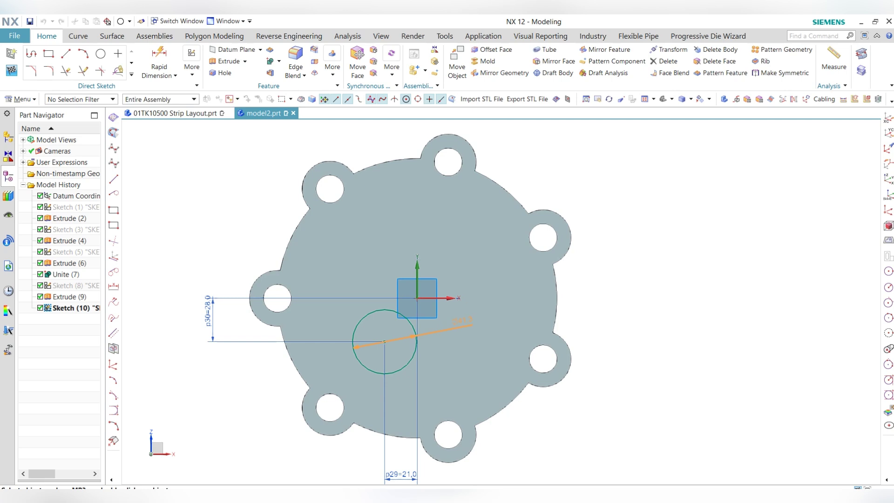
double_click(461, 322)
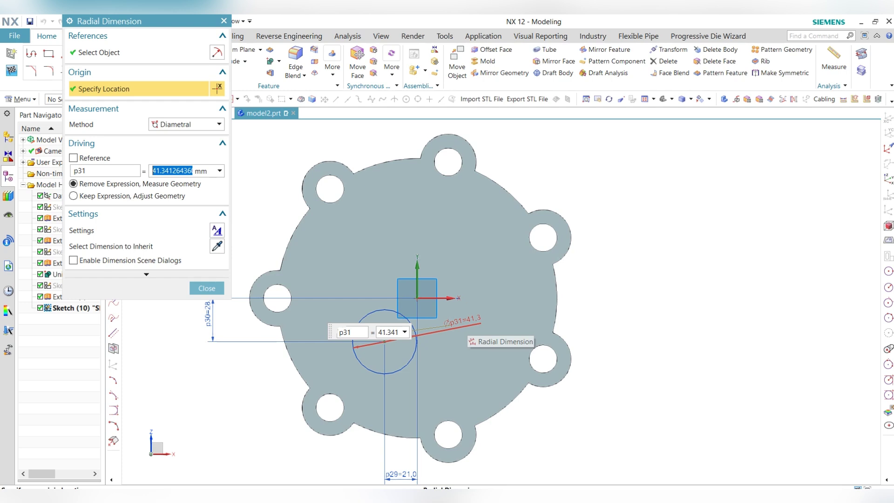
text(15)
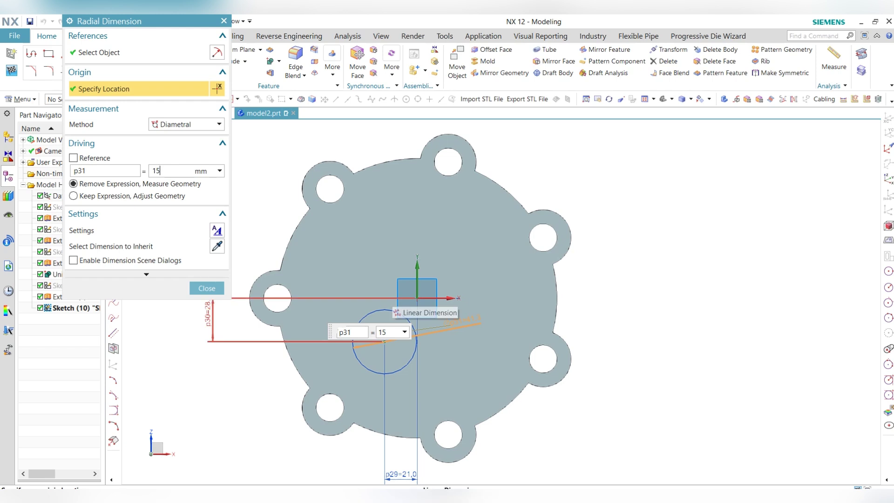
key(Return)
key(Return)
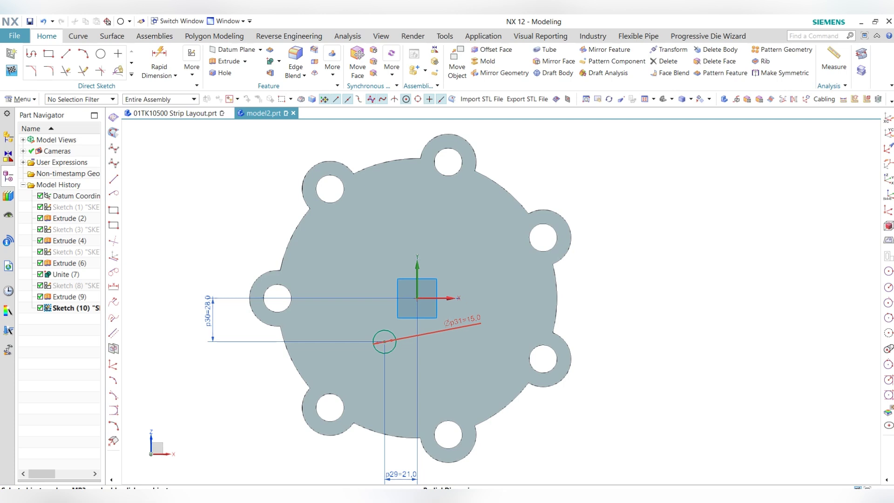
double_click(464, 320)
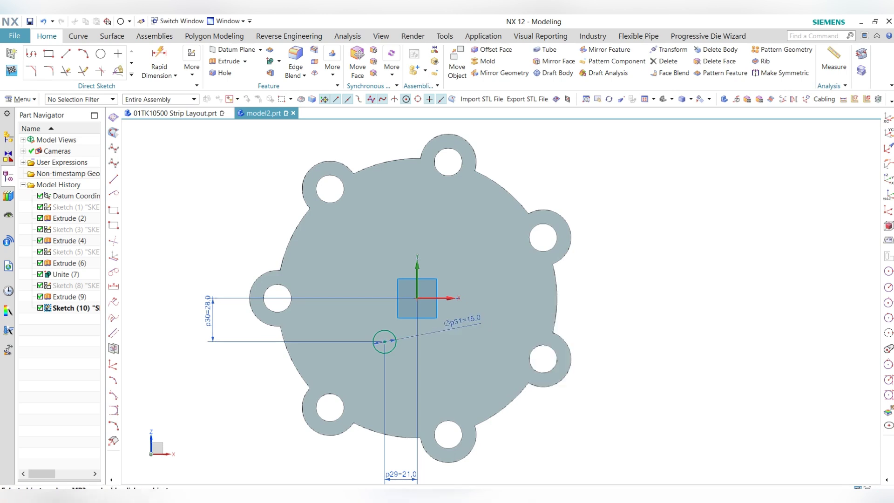
text(45)
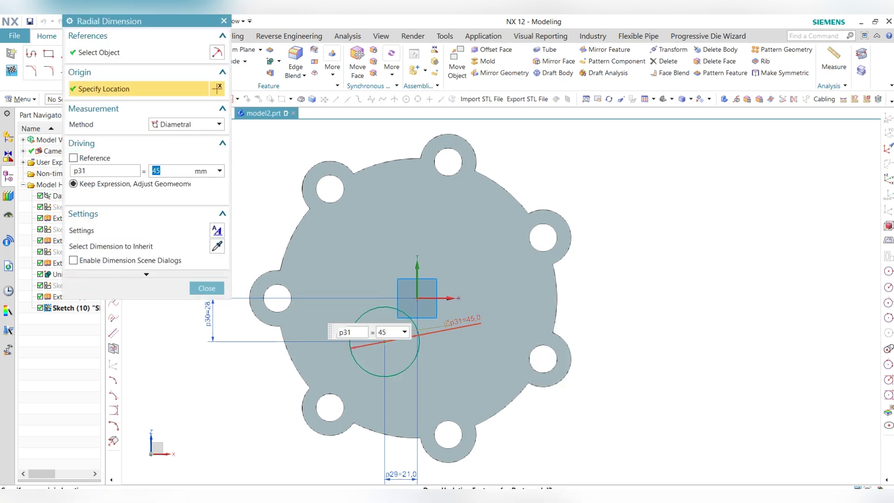
key(Return)
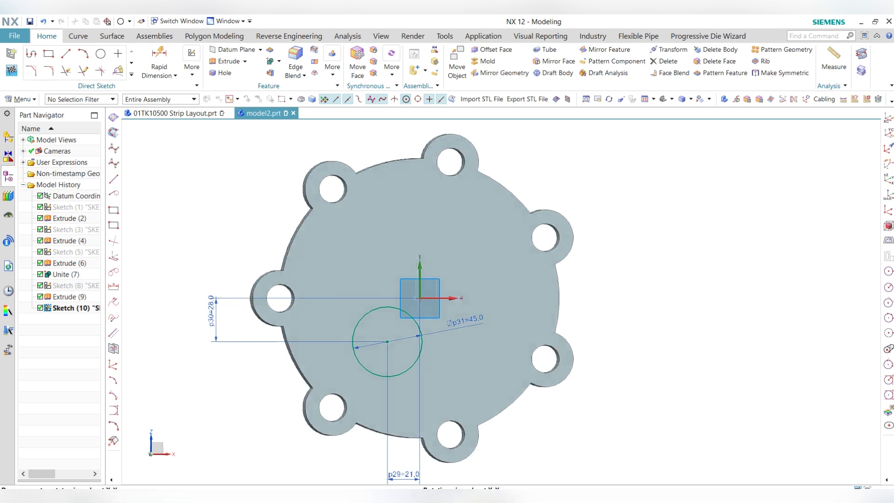
Step: Extrude the 45 mm circle from -135 mm to 33 mm and subtract it from the plate body
key(Home)
click(228, 61)
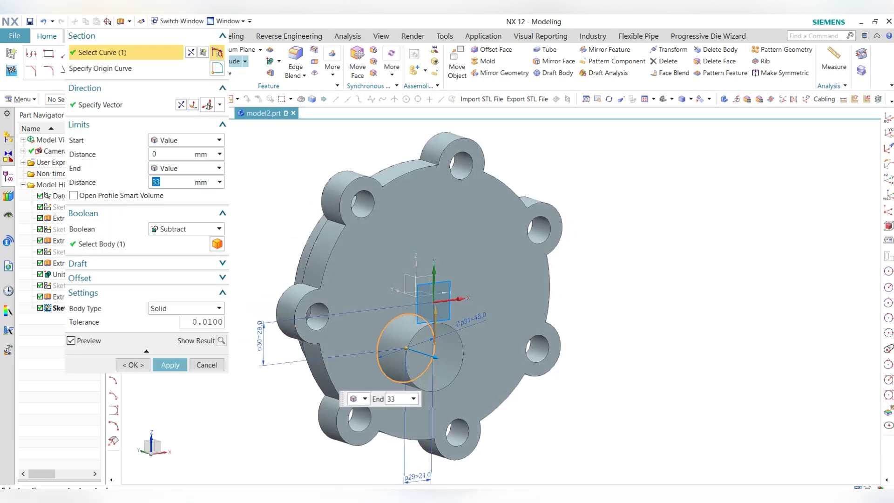
drag(408, 352, 294, 316)
click(208, 229)
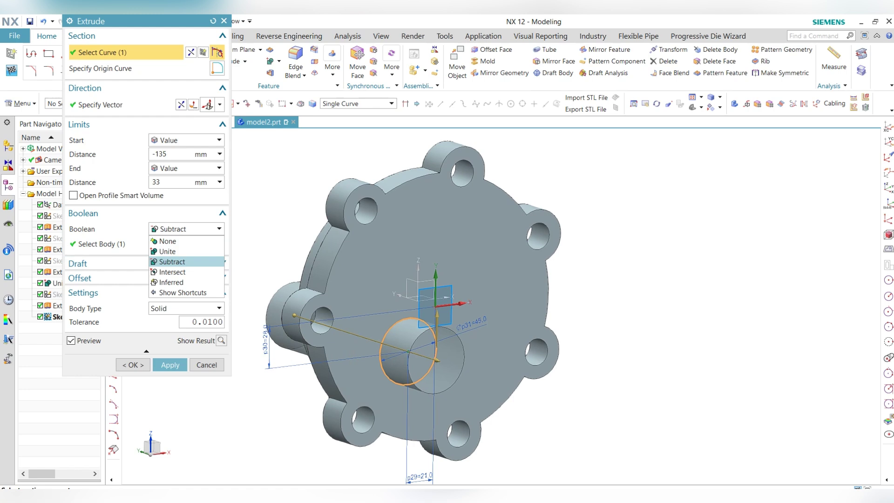
click(186, 262)
click(134, 365)
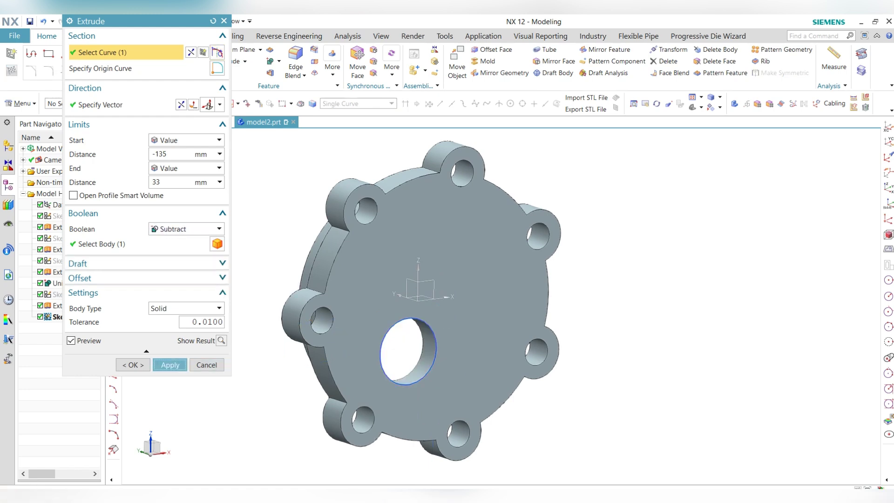
right_click(399, 317)
click(466, 325)
key(ctrl+alt+f)
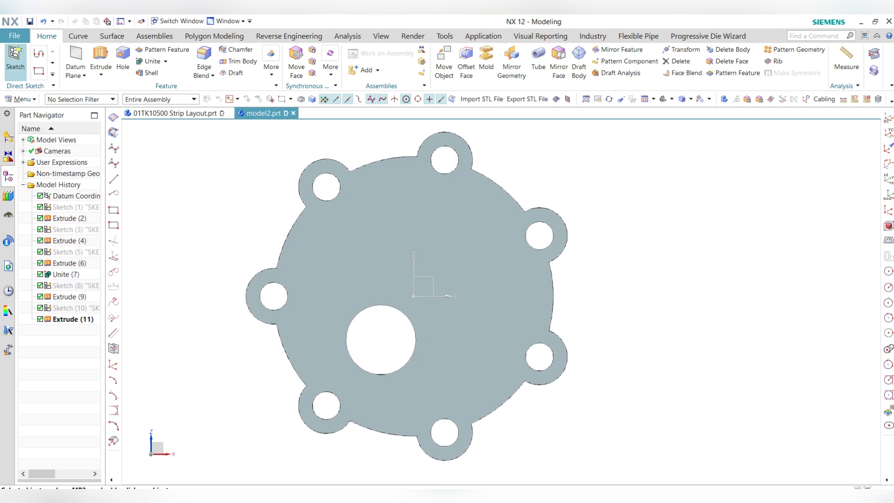
click(15, 58)
key(Escape)
Step: Create a datum plane offset 110 mm from the pocket's rim face, with the offset direction reversed towards the plate's flat side
middle_drag(419, 270, 475, 303)
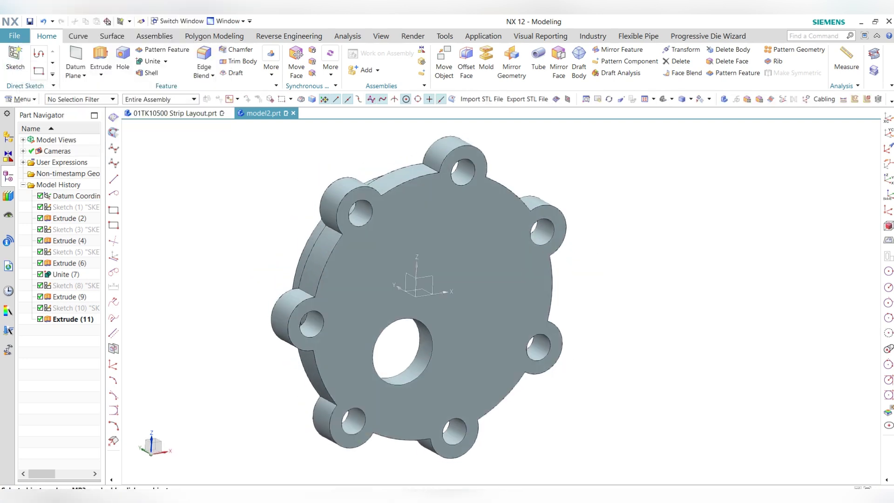
middle_drag(353, 280, 508, 317)
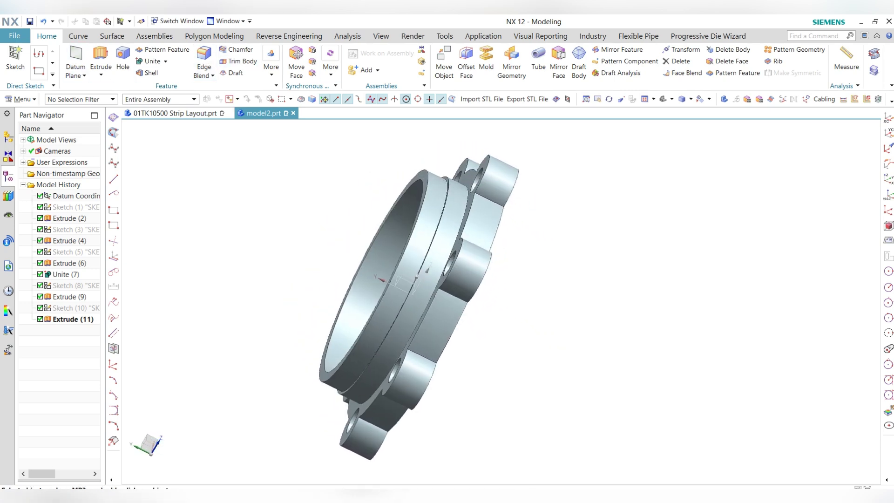
click(75, 60)
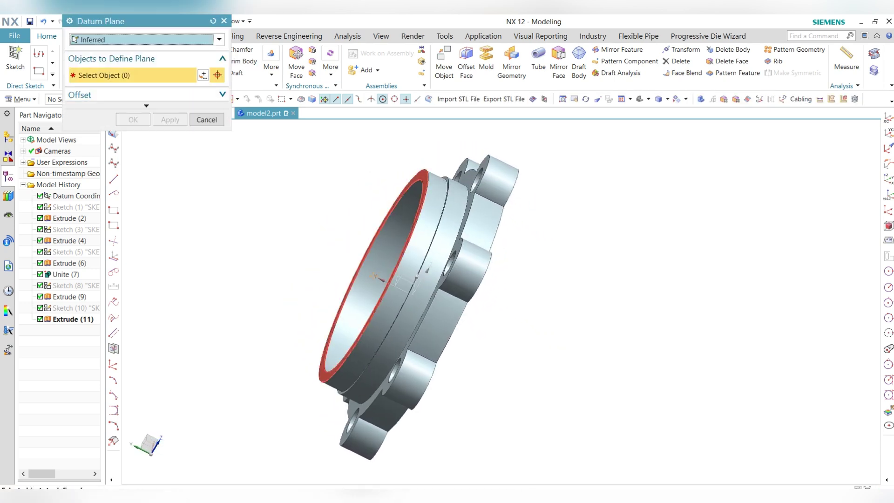
click(373, 277)
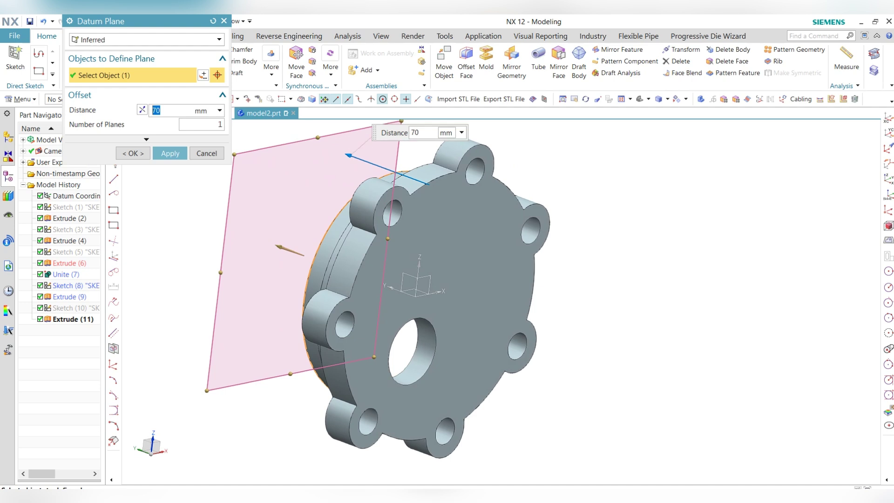
text(110)
key(Return)
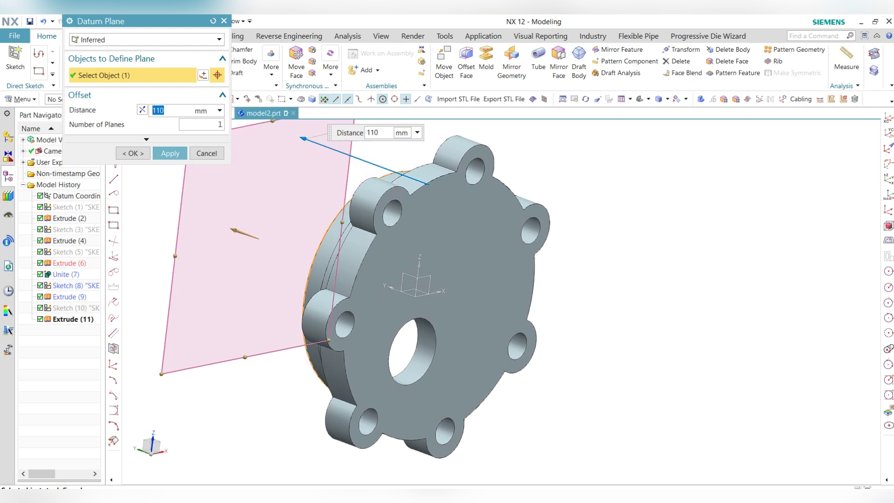
click(142, 110)
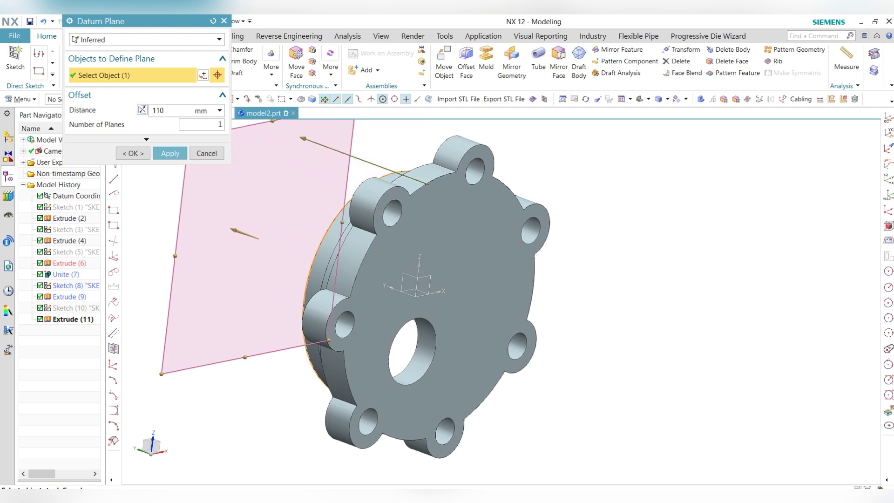
click(170, 154)
scroll(440, 196, down, 3)
middle_drag(440, 200, 396, 198)
click(207, 119)
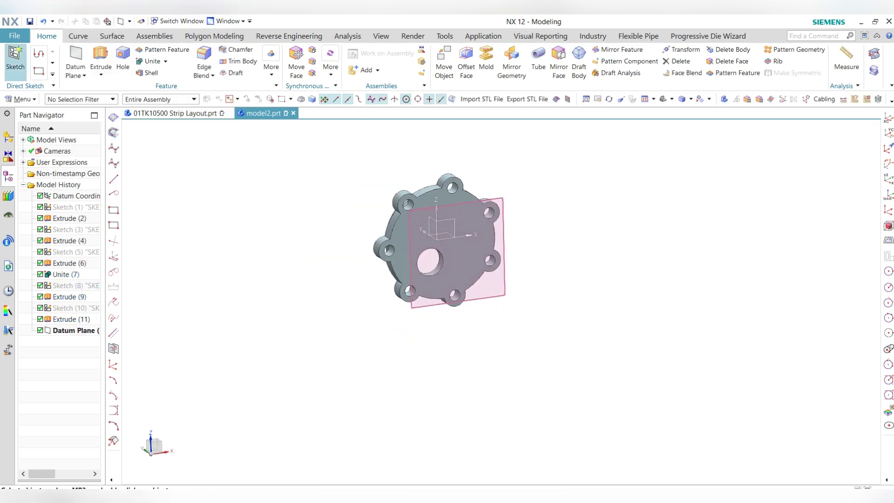
Step: Create a new sketch on the offset datum plane in front of the flat face
click(15, 61)
click(489, 213)
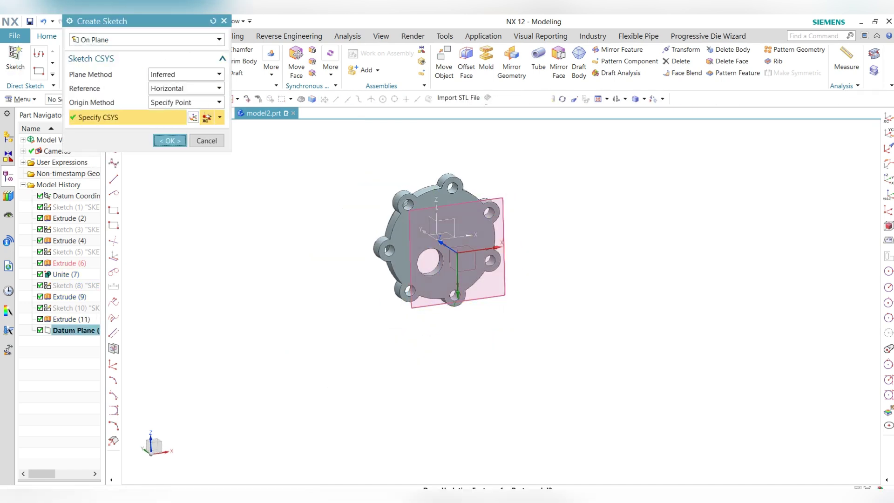
middle_click(488, 213)
middle_drag(489, 213, 491, 345)
scroll(524, 357, up, 4)
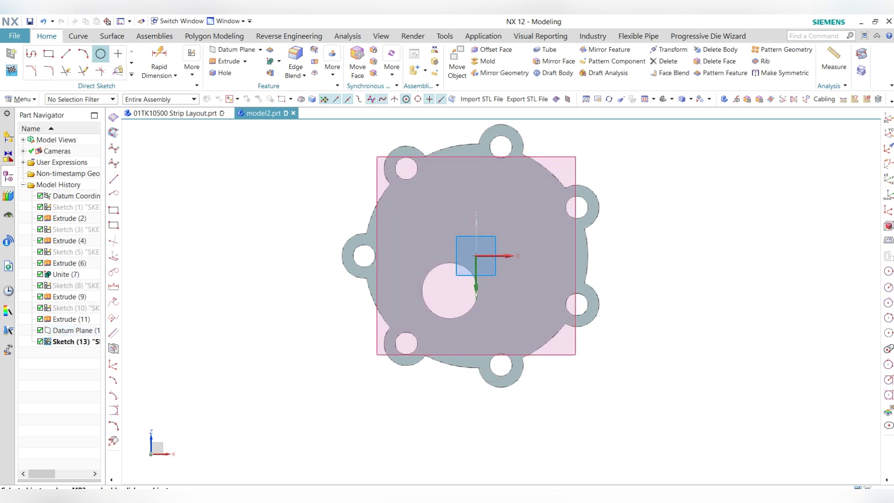
Step: Sketch a circle about 205 mm in diameter, centred on the offset through-hole
click(100, 54)
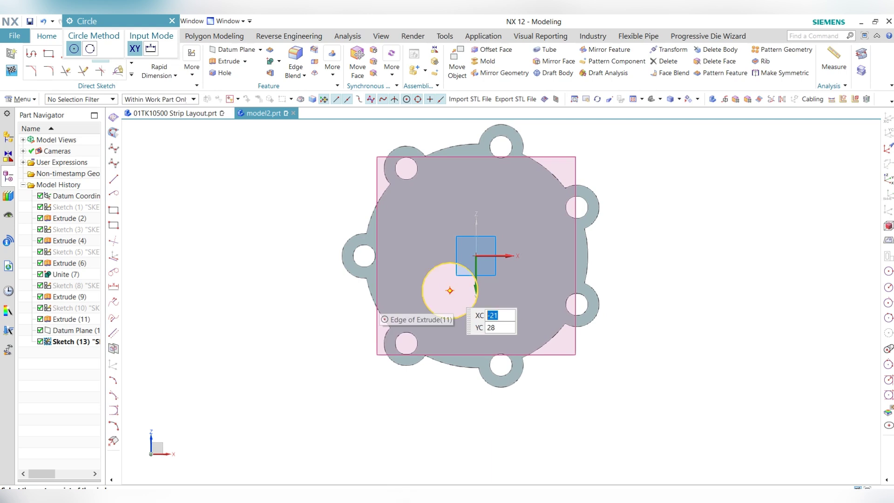
click(450, 291)
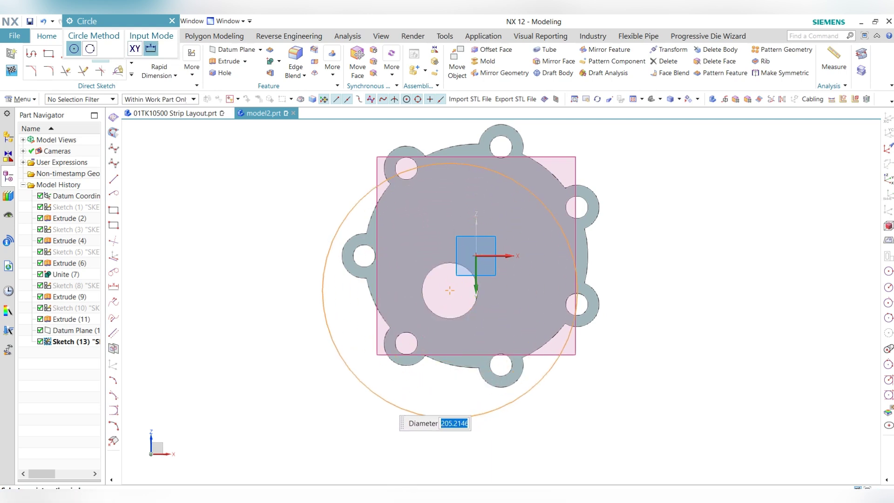
click(418, 413)
key(Escape)
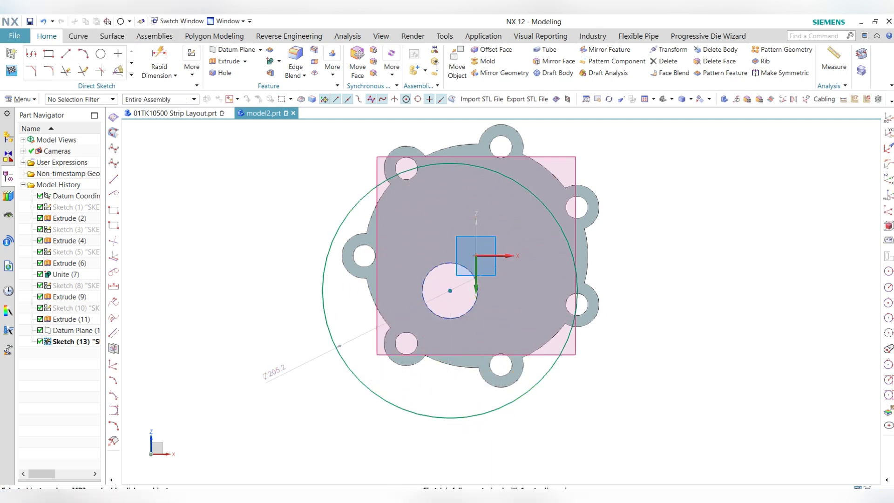
Step: Set the large concentric circle's diameter to 140 mm and convert the circle to reference geometry
click(259, 384)
text(140)
key(Return)
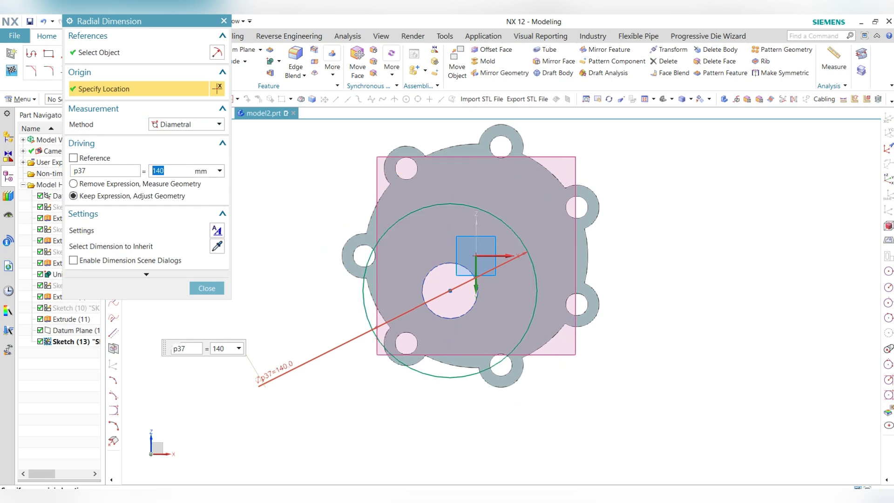
right_click(415, 210)
click(440, 352)
Step: Sketch a circle about 40 mm in diameter, centred on the top quadrant of the 140 mm reference circle
click(100, 54)
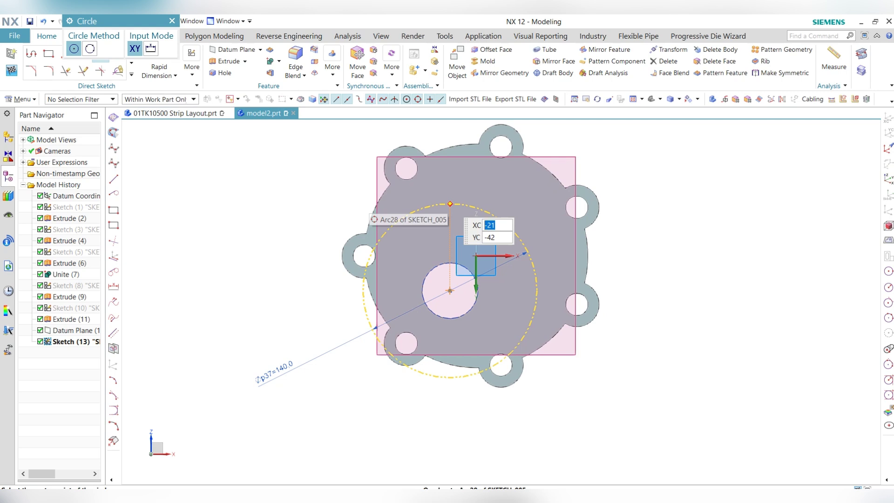
click(450, 203)
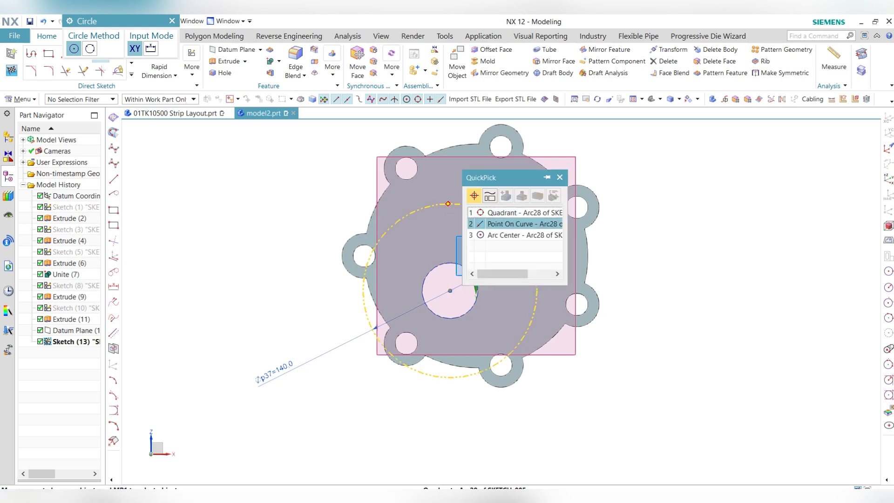
click(513, 221)
click(466, 222)
key(Escape)
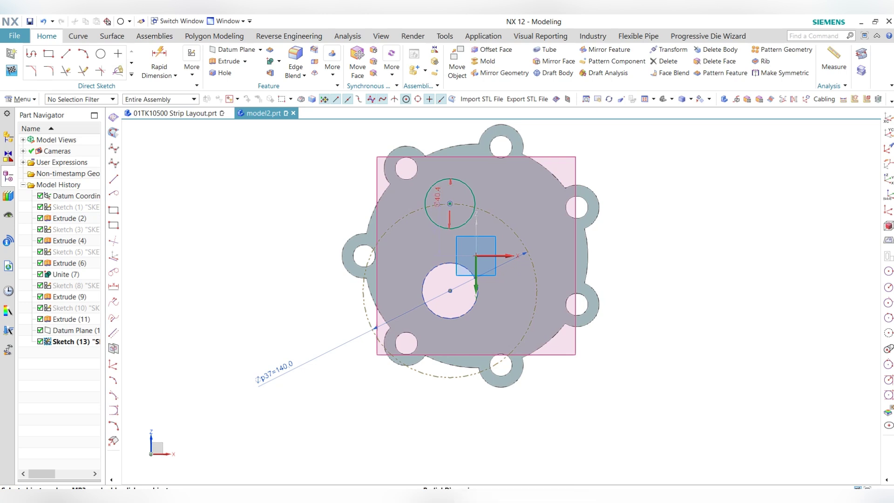
Step: Set the diameter of the circle on the top quadrant to 28*2 mm
double_click(331, 190)
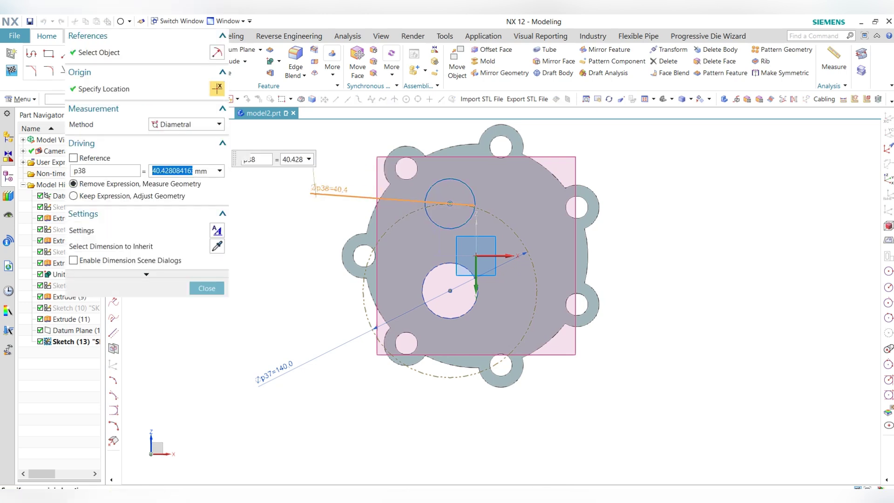
text(28*2)
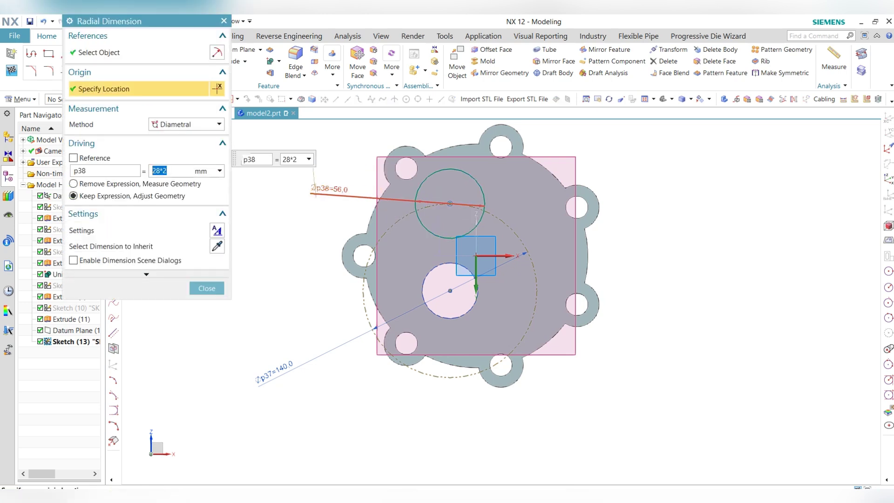
key(Return)
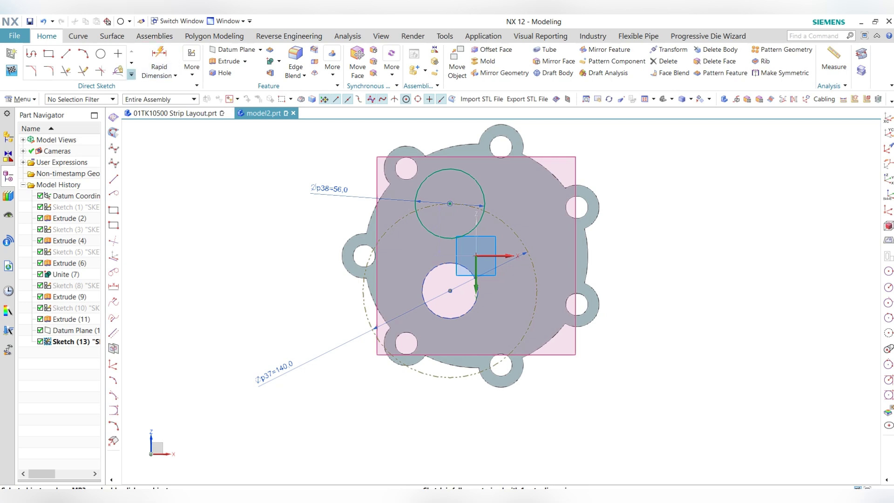
Step: Create a circular pattern of the 56 mm circle around the hole's centre, with three circles over 360 degrees
click(132, 75)
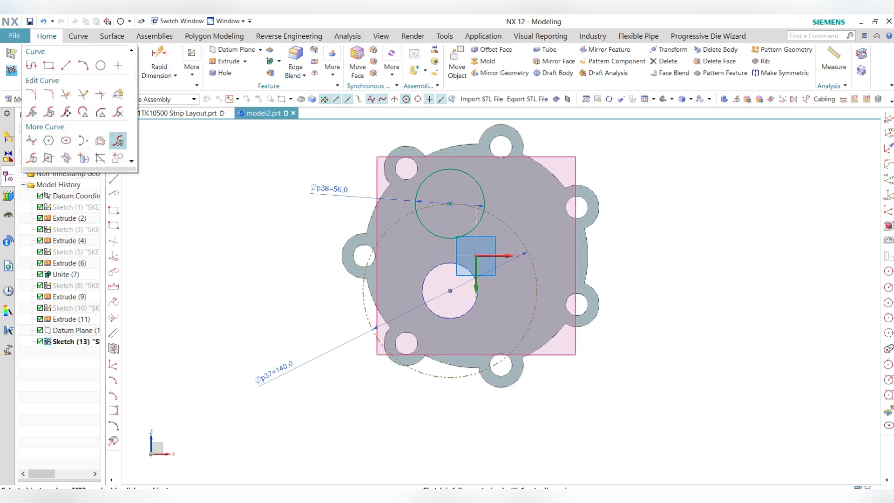
click(117, 140)
click(482, 199)
click(451, 295)
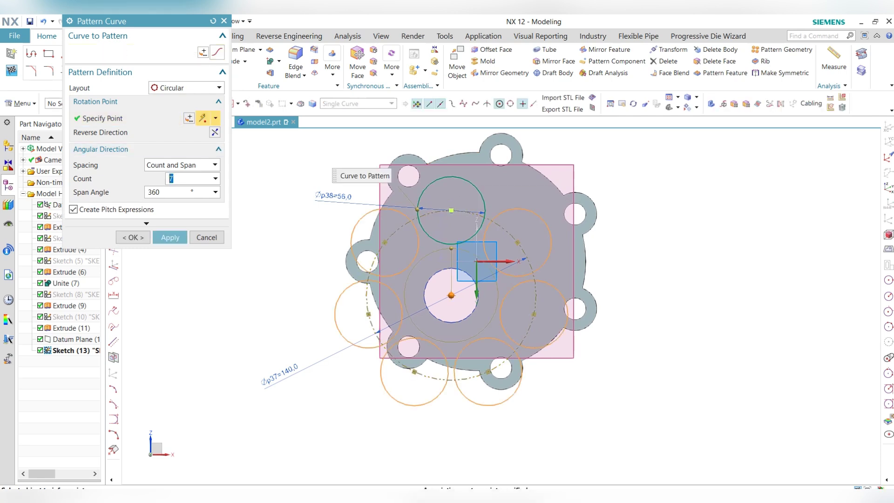
key(Return)
click(133, 238)
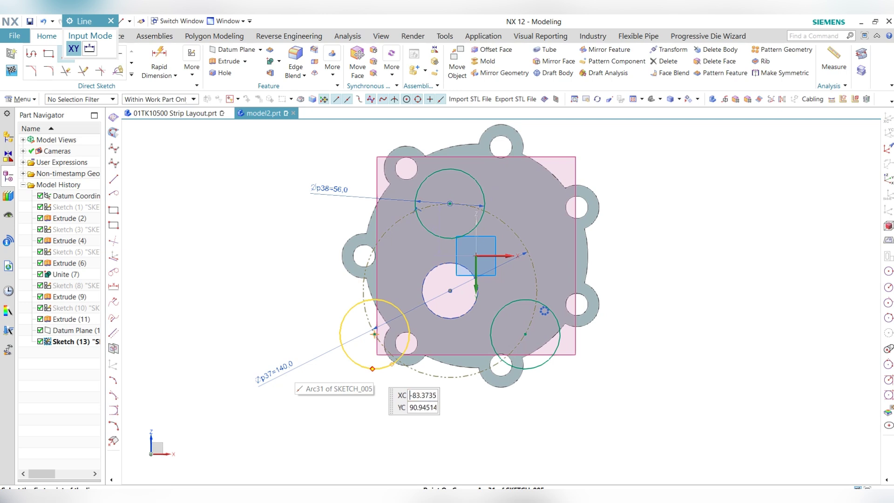
Step: Draw lines joining the three 56 mm circles along the bottom, right and left sides of the lobed outline
click(373, 368)
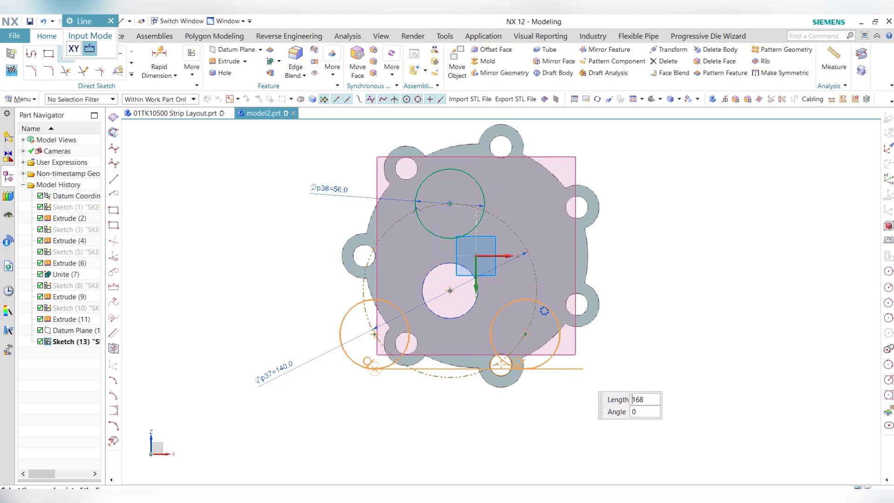
click(501, 372)
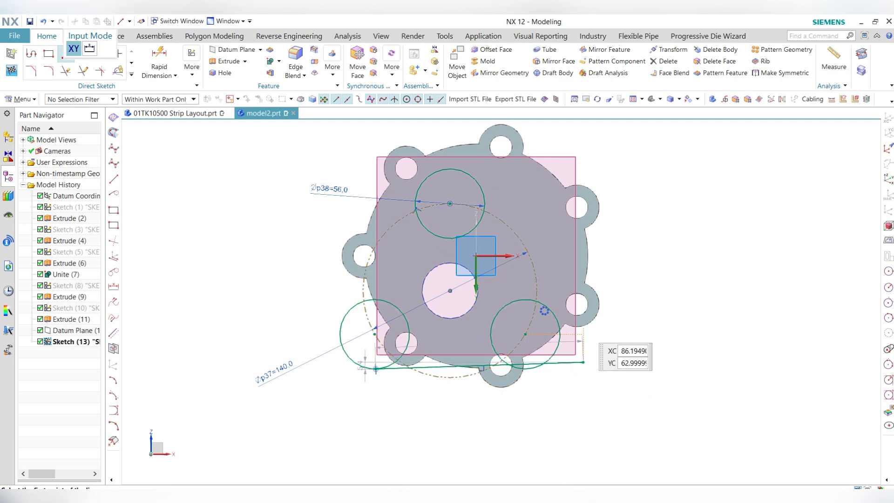
click(554, 319)
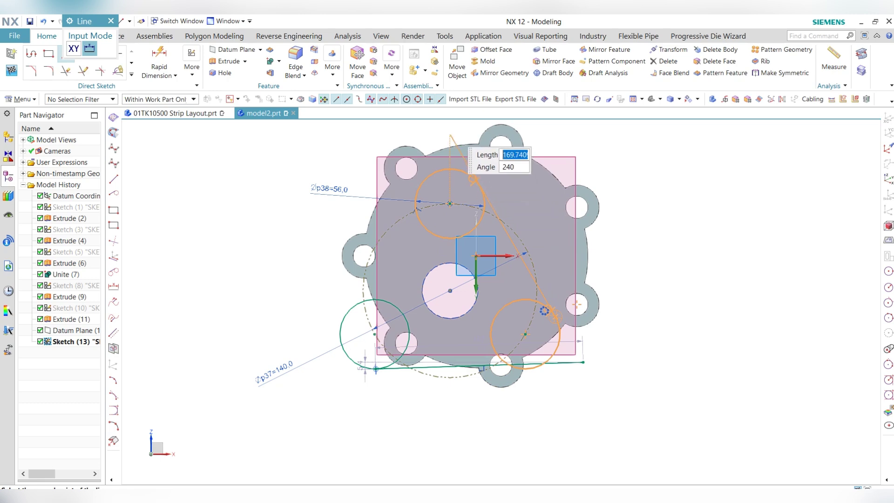
click(450, 135)
click(343, 326)
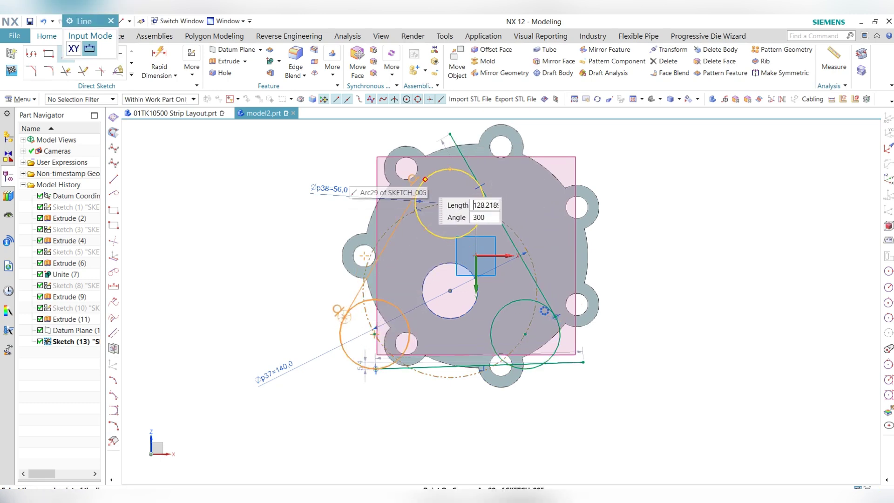
scroll(424, 182, up, 4)
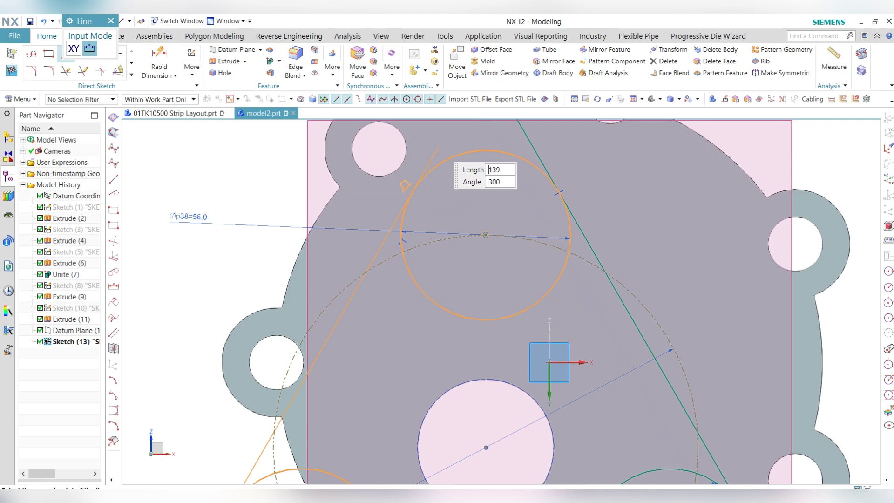
click(438, 158)
key(Escape)
scroll(449, 156, down, 6)
scroll(449, 157, up, 2)
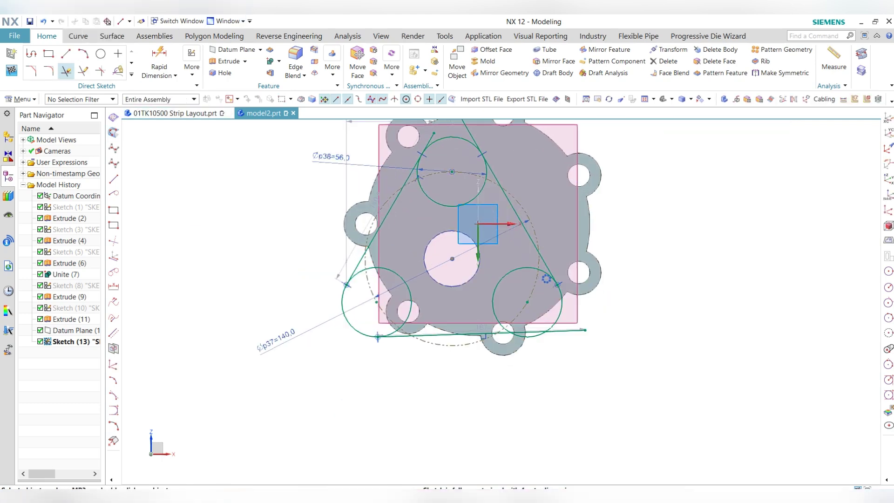
Step: Try to trim the circles' inner arcs to form the rounded outline and delete the conflicting constraint on the top arc
click(66, 71)
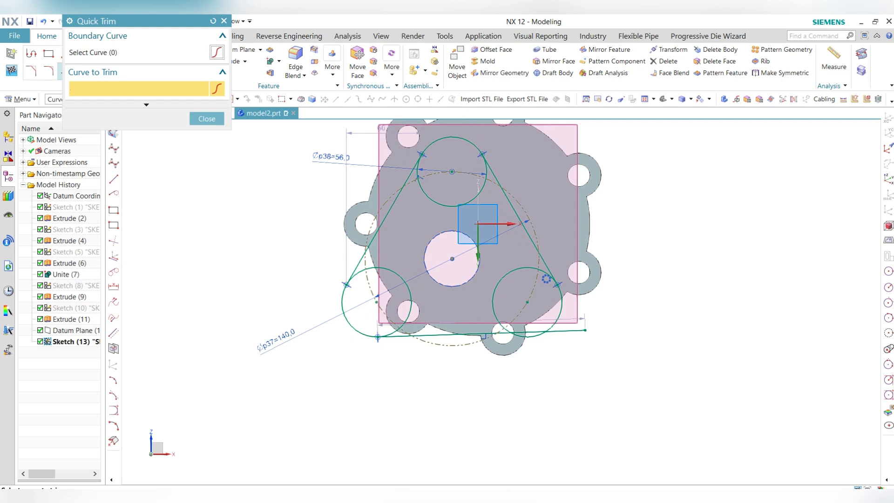
scroll(484, 168, up, 4)
click(623, 421)
click(599, 411)
click(454, 246)
click(261, 419)
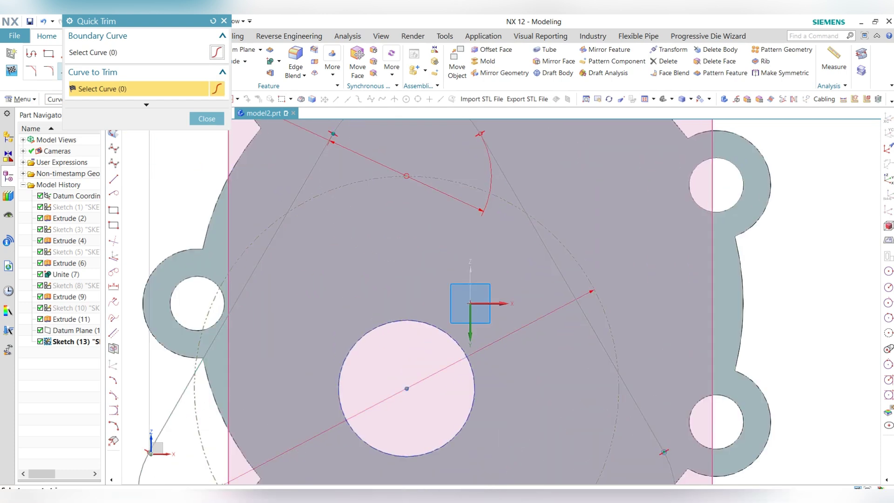
key(Escape)
right_click(482, 134)
click(498, 121)
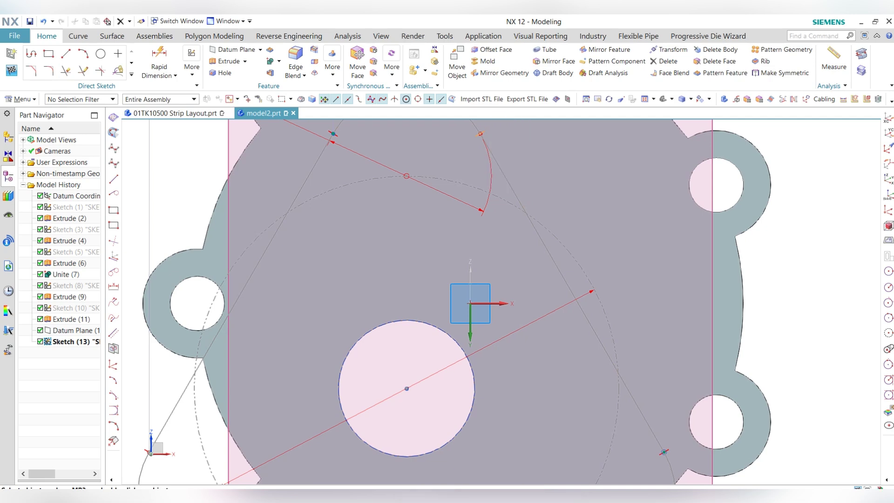
Step: Undo the trimming of the three circles
scroll(431, 156, down, 5)
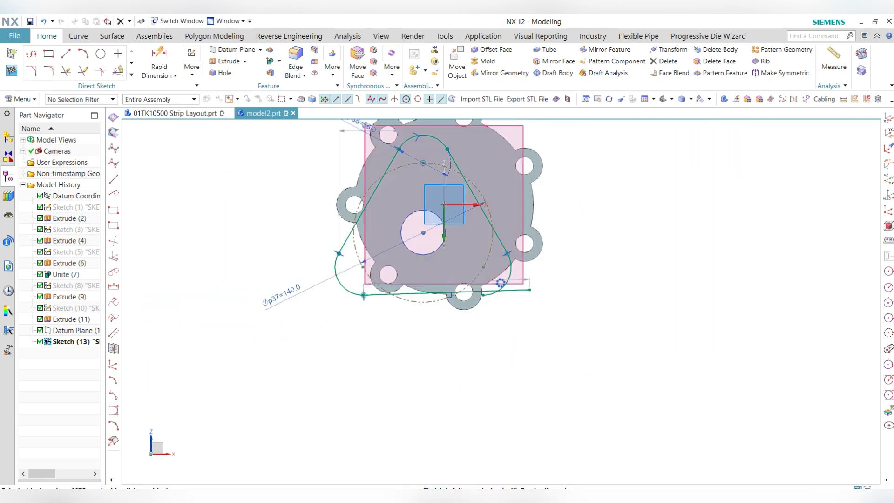
scroll(364, 305, up, 2)
key(ctrl+z)
key(ctrl+z)
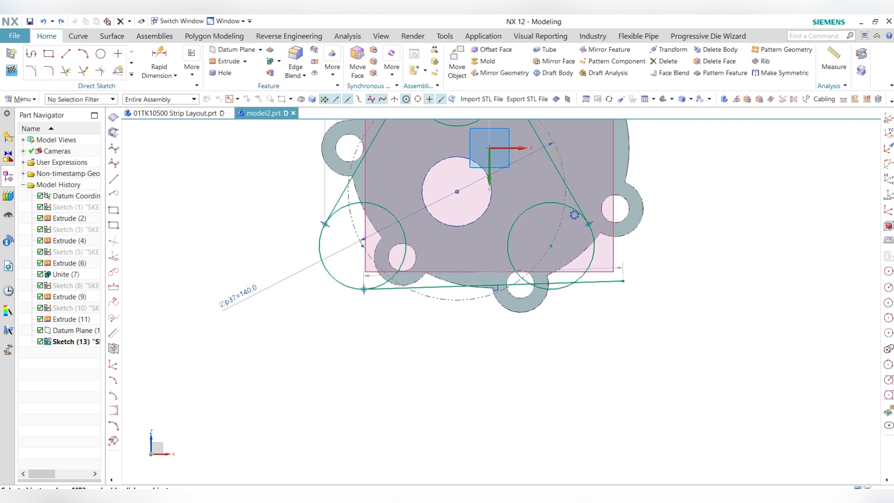
Step: Delete the slanted bottom line and align the centres of the two lower circles horizontally
right_click(605, 281)
click(687, 353)
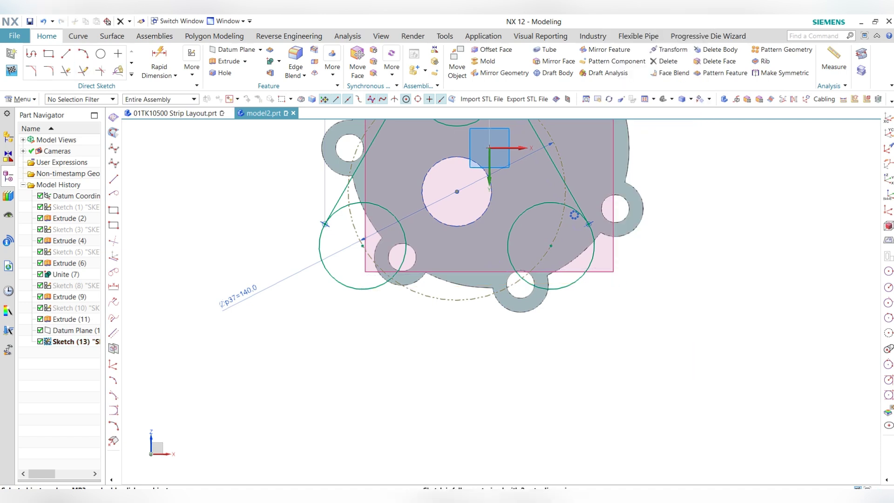
click(363, 245)
click(551, 245)
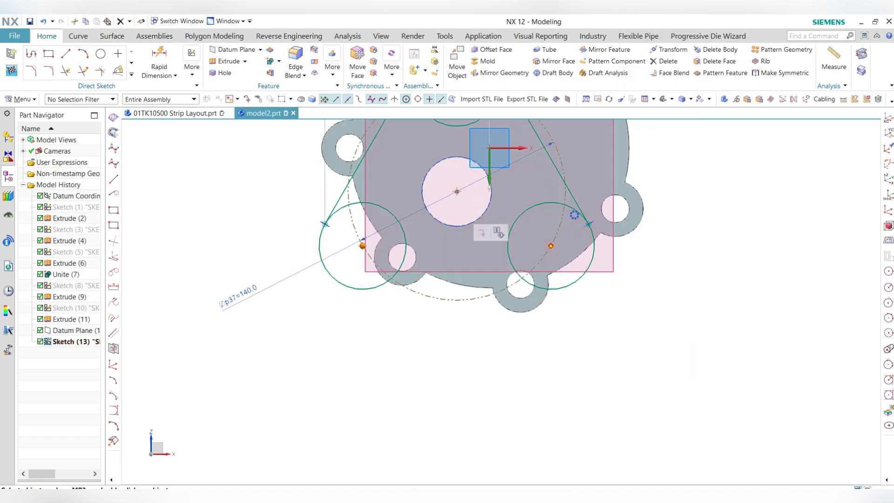
click(586, 229)
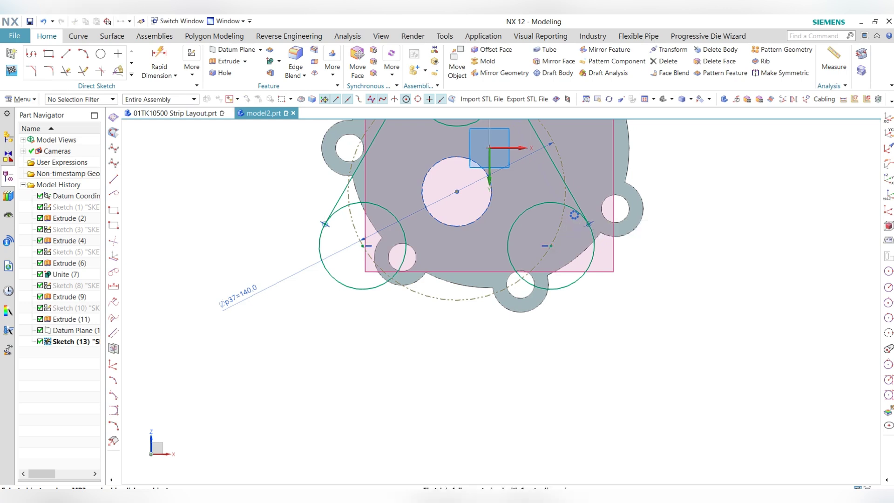
Step: Draw a horizontal line along the bottom, tangent to both lower circles from one bottom quadrant to the other
click(65, 54)
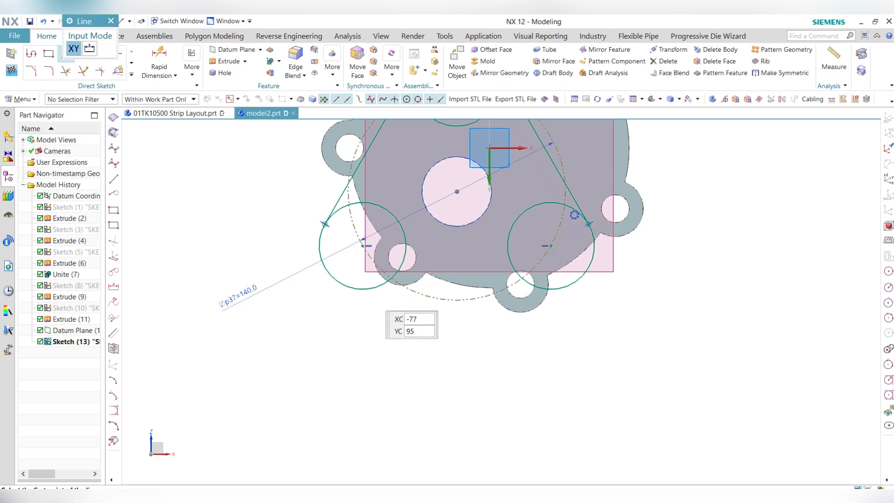
click(360, 289)
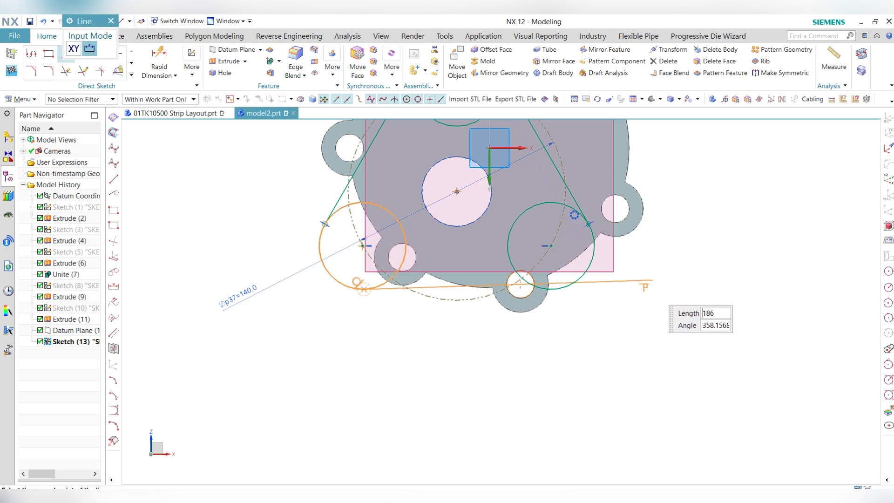
click(551, 288)
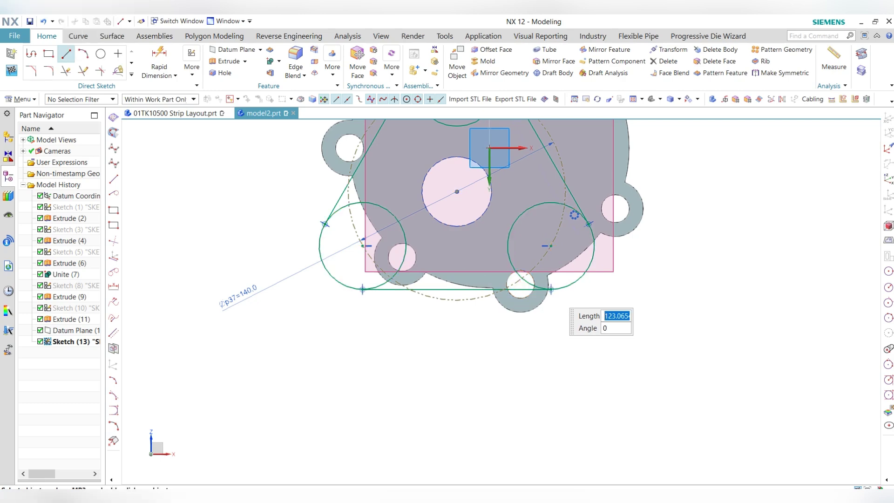
key(Escape)
scroll(467, 340, down, 5)
scroll(487, 296, up, 2)
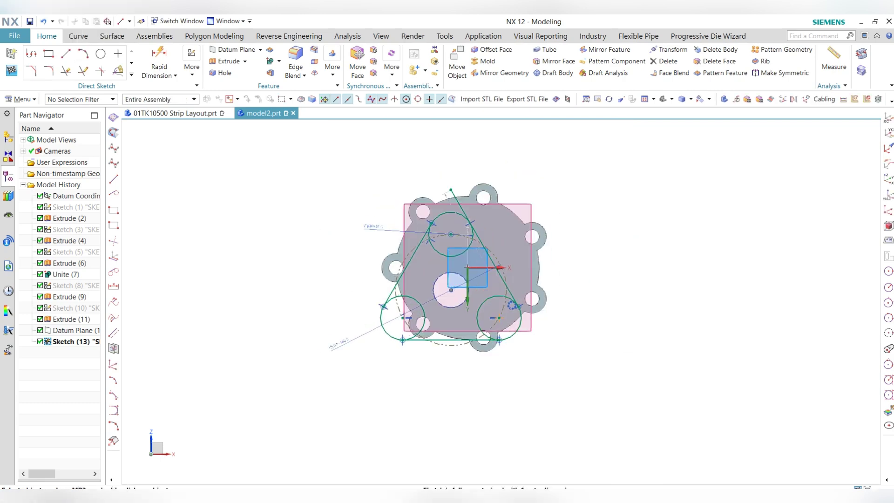
Step: Trim the overshooting line end and the inner arcs of the three circles to leave a closed rounded-triangle outline
click(66, 72)
key(t)
scroll(432, 224, up, 4)
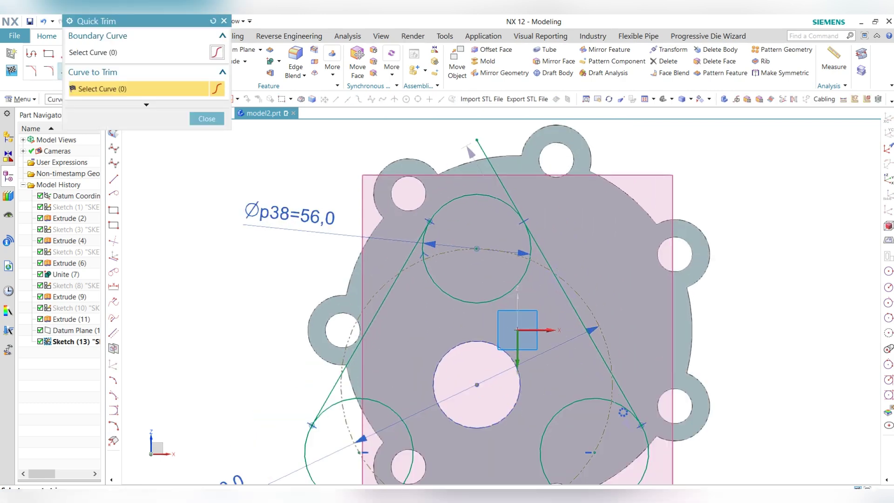
scroll(520, 256, up, 3)
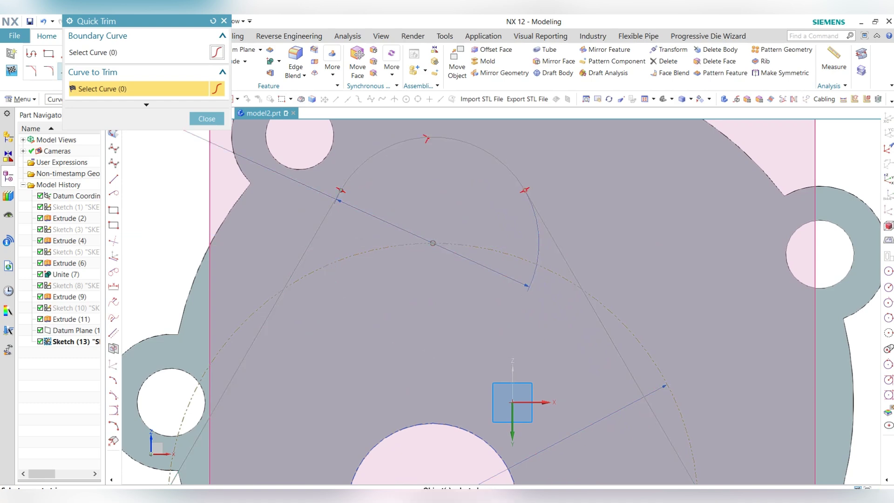
scroll(568, 344, down, 4)
scroll(568, 345, up, 2)
scroll(568, 345, up, 2)
scroll(425, 369, down, 4)
Step: Delete the two conflicting constraints on the outline's top arc
key(Escape)
right_click(424, 184)
click(452, 221)
right_click(386, 169)
click(410, 228)
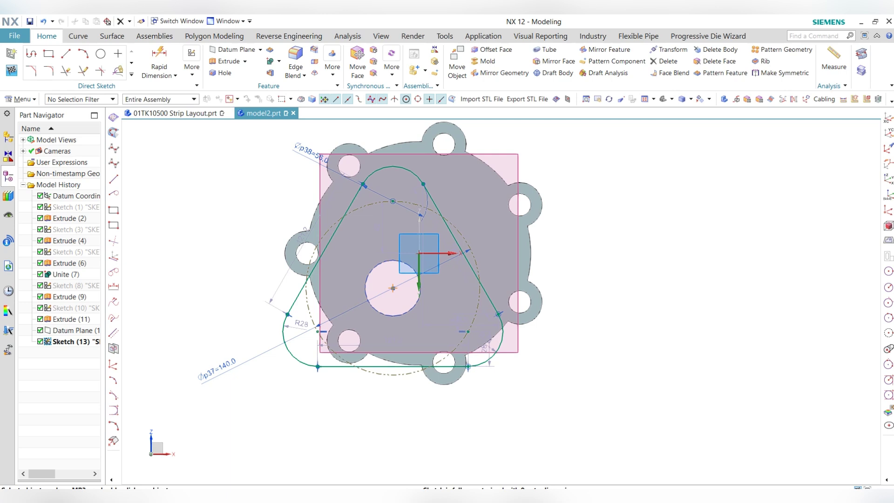
Step: Draw three 28 mm diameter circles centred on the outline's three corner arcs
click(100, 54)
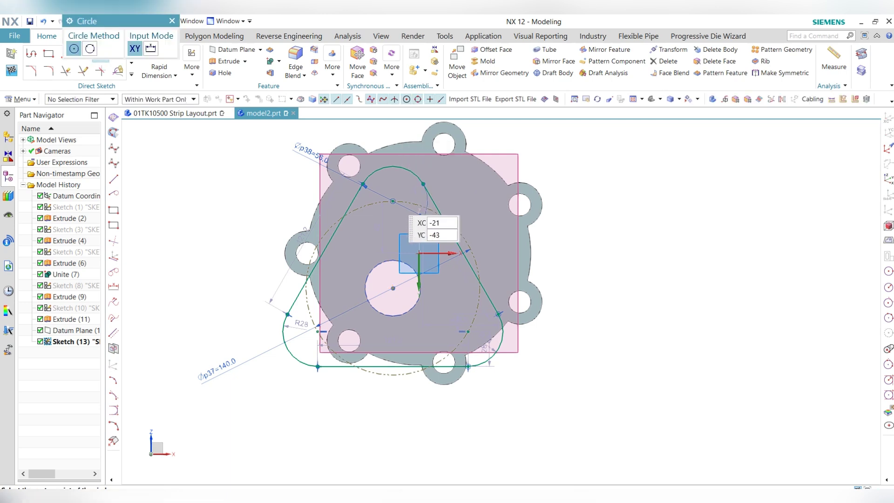
click(393, 201)
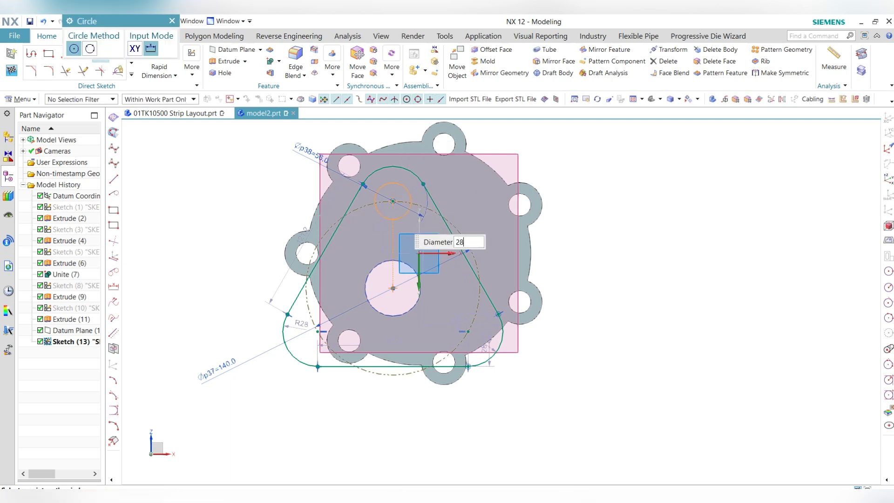
key(Return)
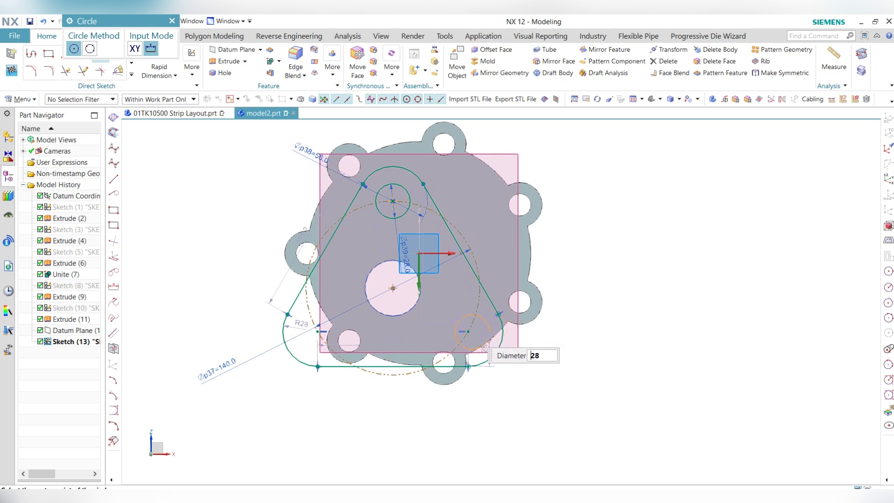
click(468, 331)
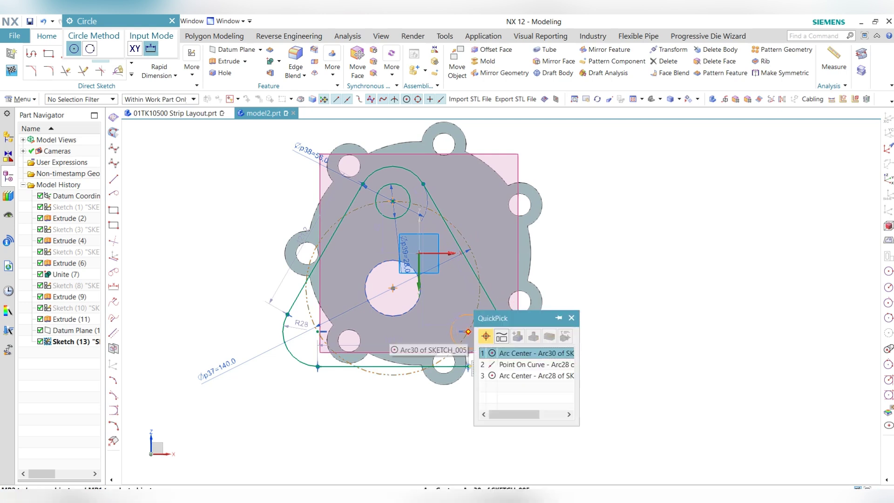
click(527, 353)
click(318, 331)
key(Escape)
key(Home)
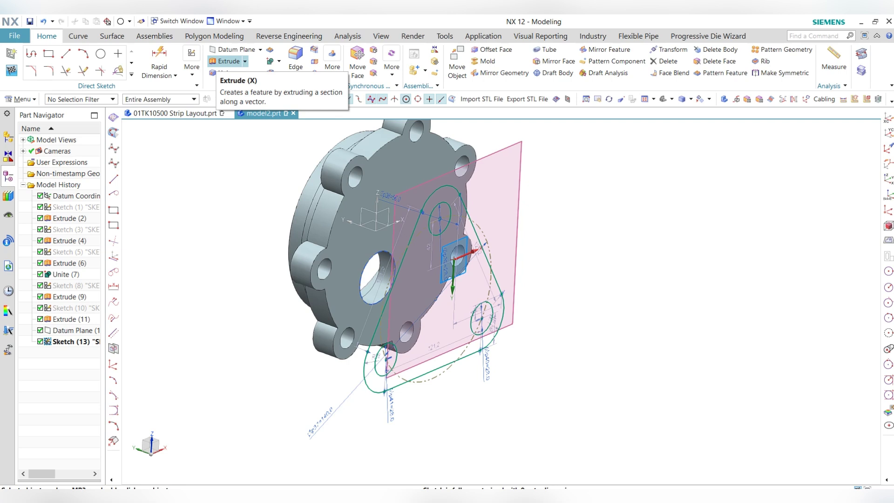
Step: Start an extrusion of the three-lobed sketch with a start distance of 0 mm and an end distance of 22 mm
click(227, 61)
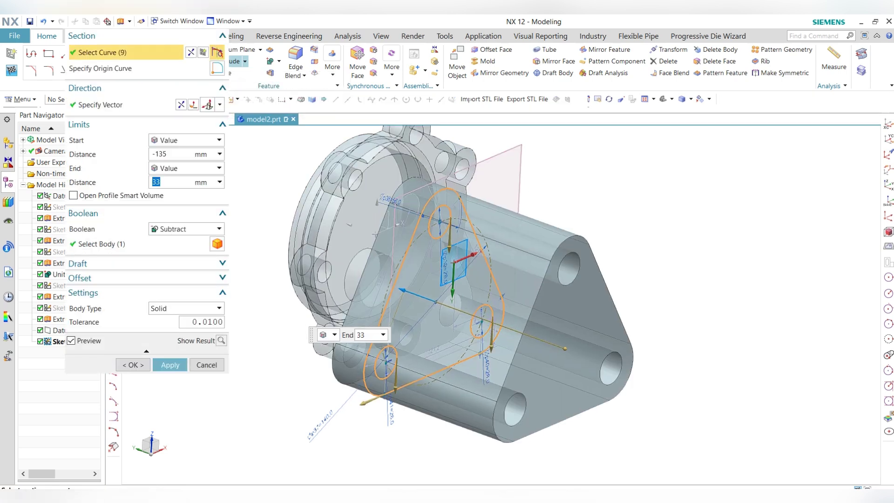
double_click(159, 154)
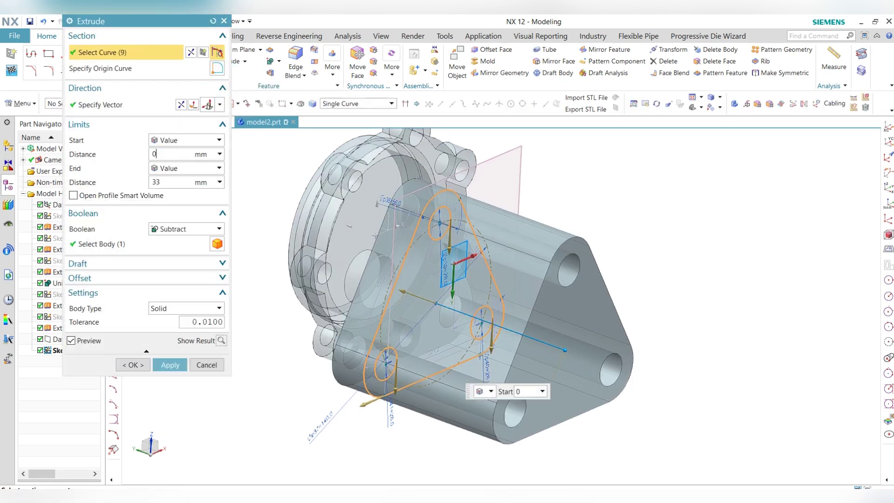
text(0)
key(Return)
click(160, 182)
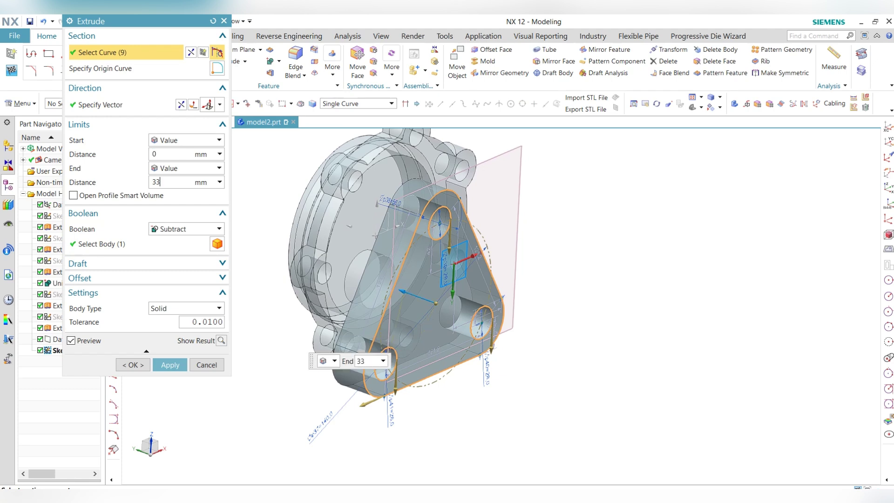
text(22)
key(Return)
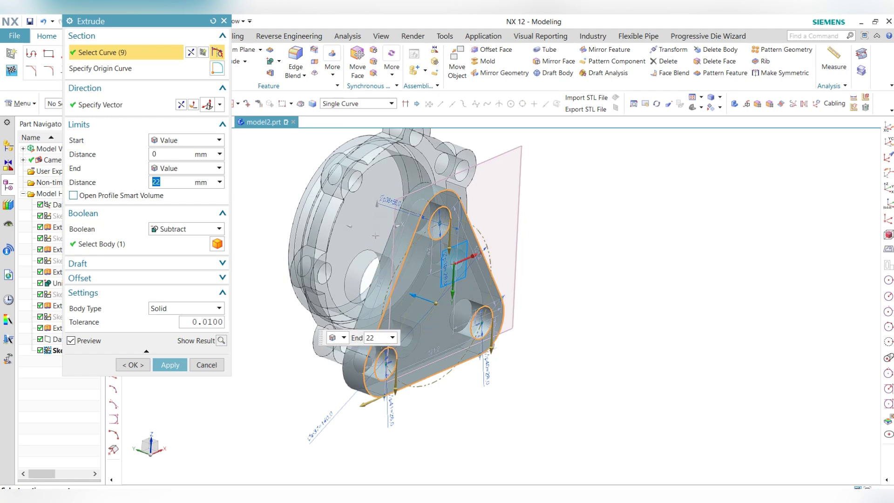
Step: Set the extrusion's start distance to 4 mm and its Boolean to None, and create it as a separate body
double_click(157, 154)
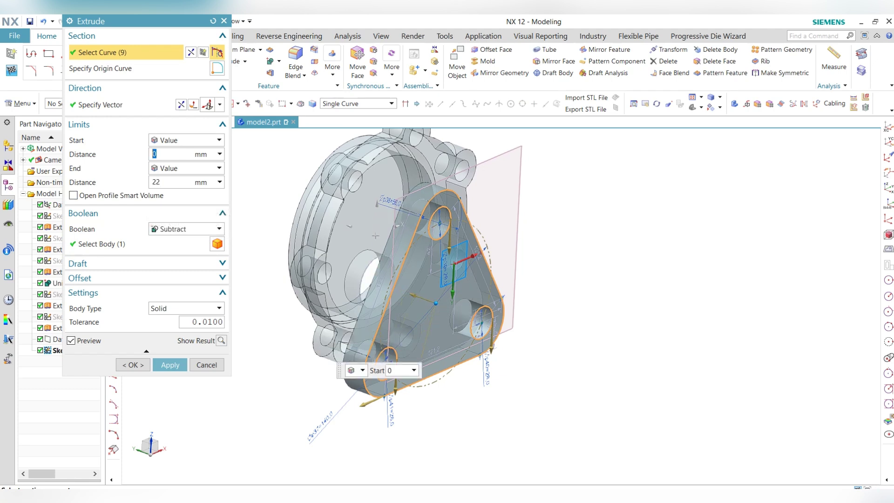
text(4)
key(Return)
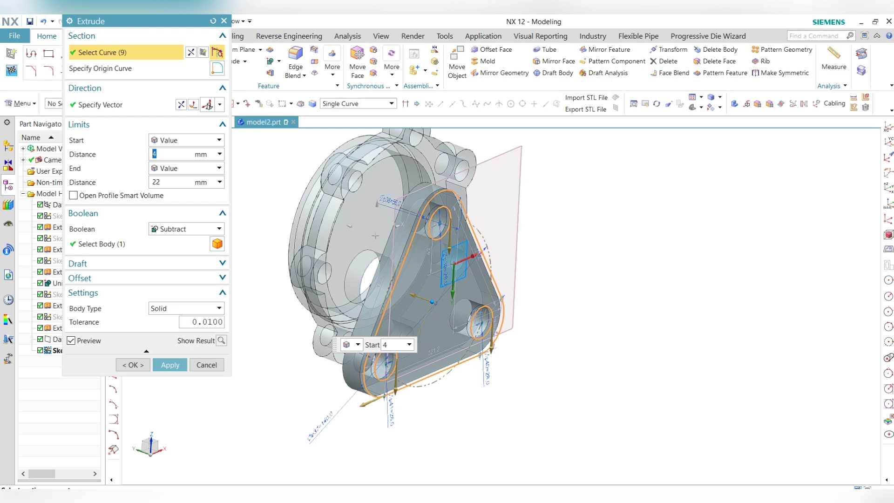
click(161, 182)
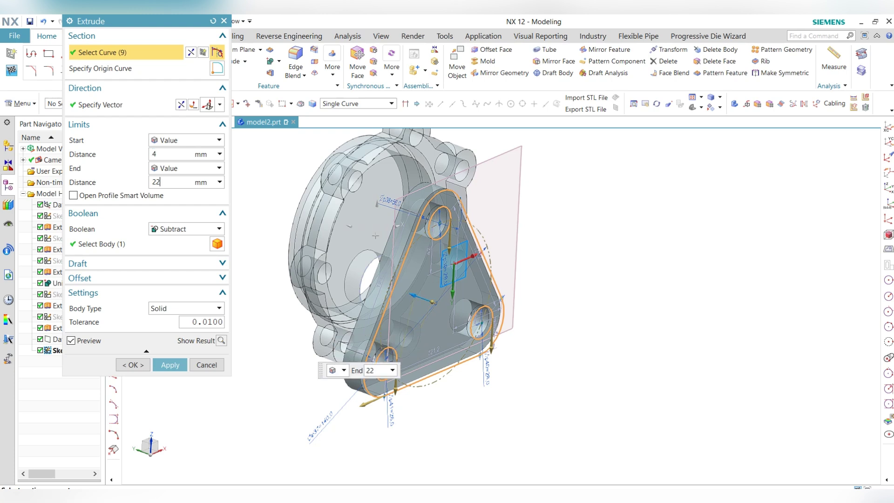
click(187, 229)
click(172, 240)
click(170, 349)
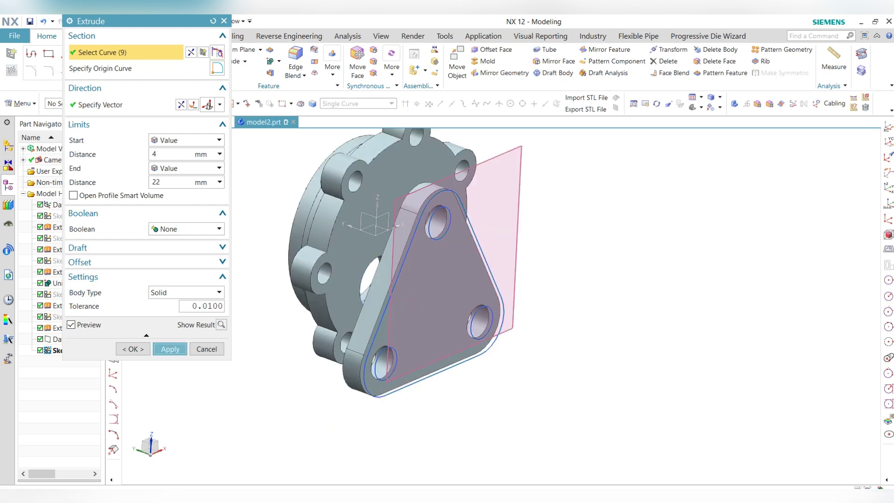
click(206, 349)
Step: Hide the offset datum plane and the three-lobed flange sketch
click(472, 228)
click(518, 146)
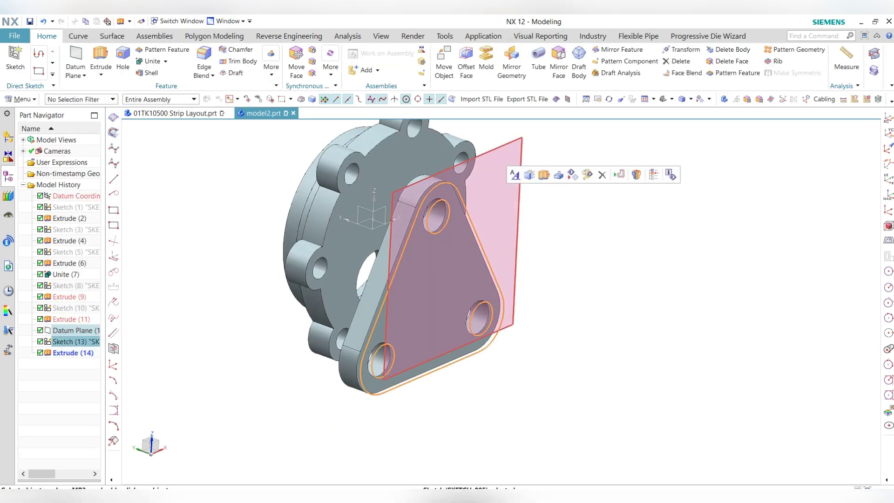
right_click(517, 146)
click(571, 136)
Step: Measure the three-lobed flange's thickness between the two long edges of its side face
middle_drag(549, 186, 570, 183)
click(846, 60)
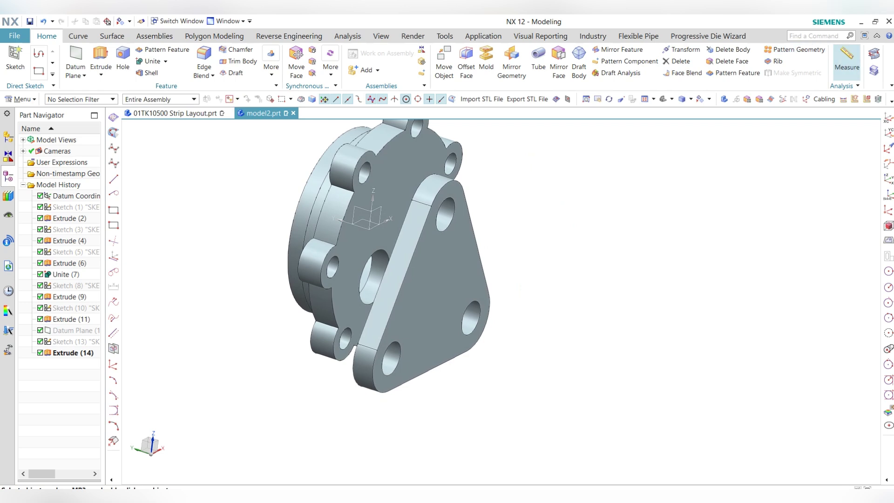
scroll(416, 229, up, 5)
click(431, 242)
click(378, 212)
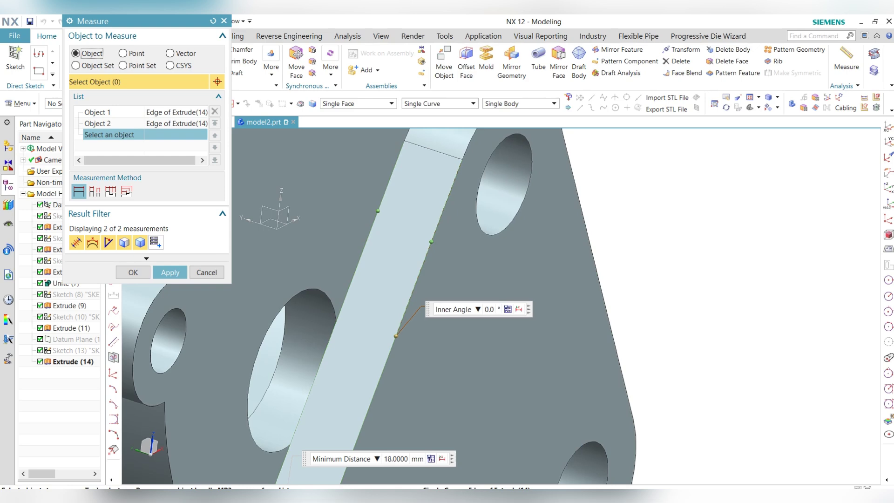
key(Escape)
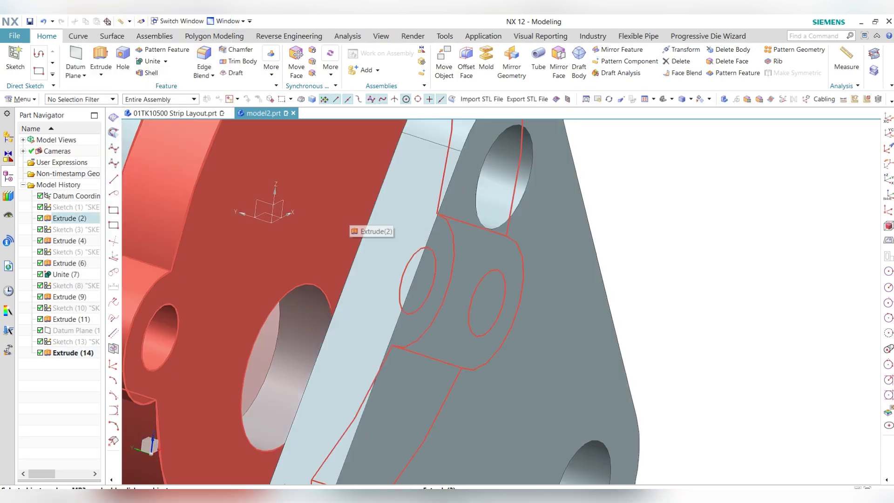
Step: Edit the three-lobed flange's extrusion and set its end distance to 22+4 mm
scroll(364, 217, down, 5)
middle_drag(363, 217, 332, 217)
double_click(389, 261)
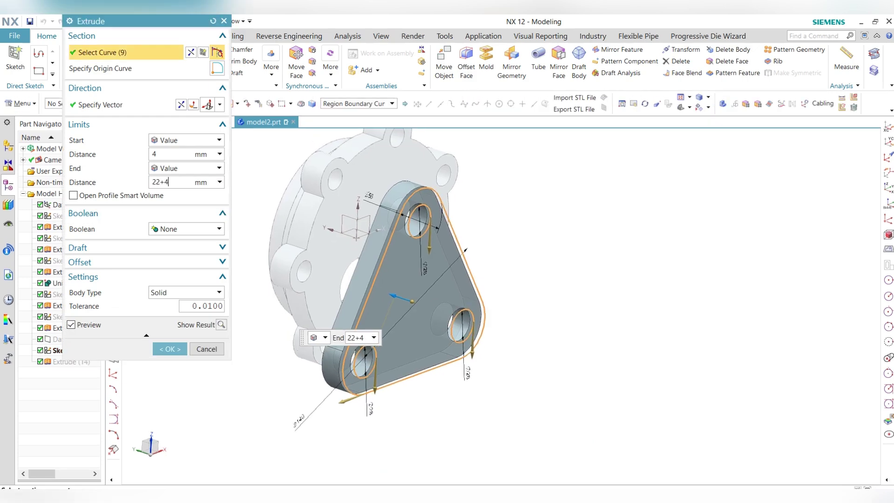
text(+4)
key(Return)
click(170, 349)
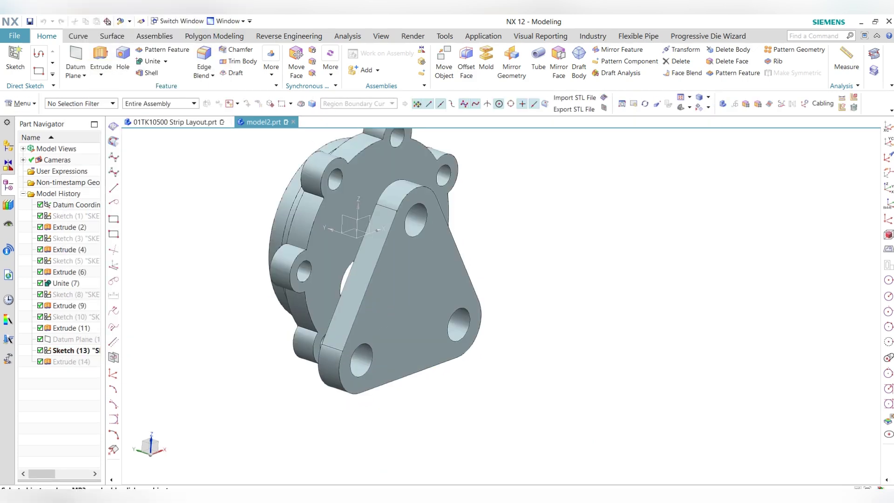
click(205, 350)
Step: Start a new sketch on the seven-lug plate's face that looks toward the three-lobed flange
middle_drag(204, 350, 373, 335)
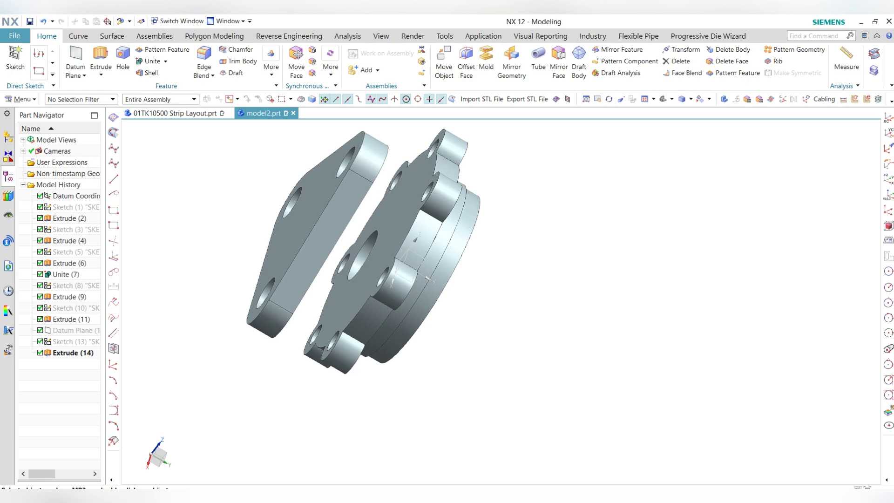
middle_drag(372, 233, 461, 298)
key(F8)
middle_drag(373, 242, 424, 263)
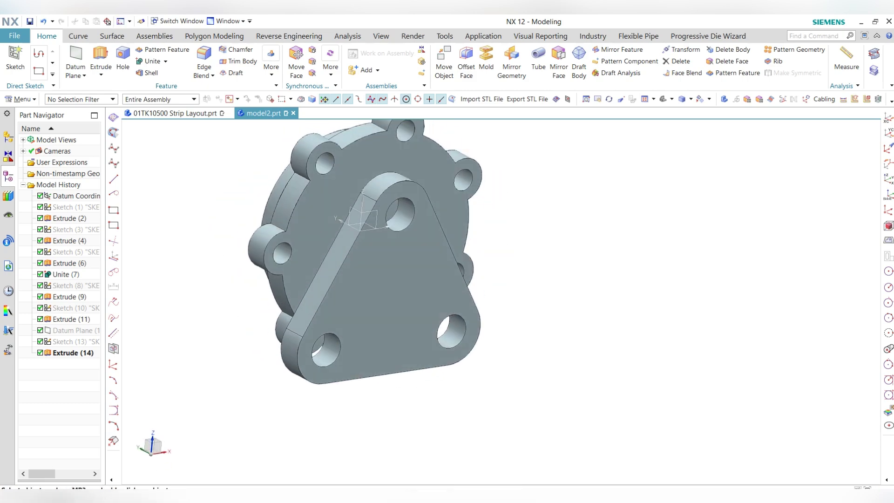
click(16, 58)
click(321, 209)
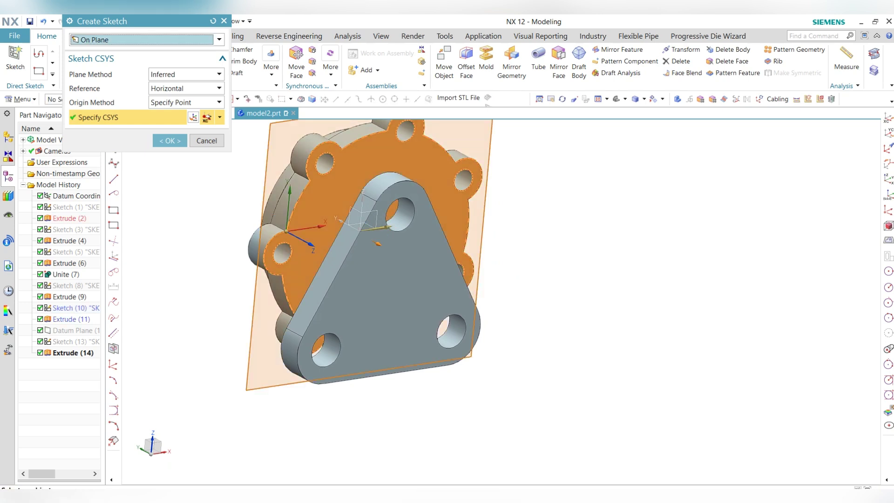
middle_click(321, 209)
key(Return)
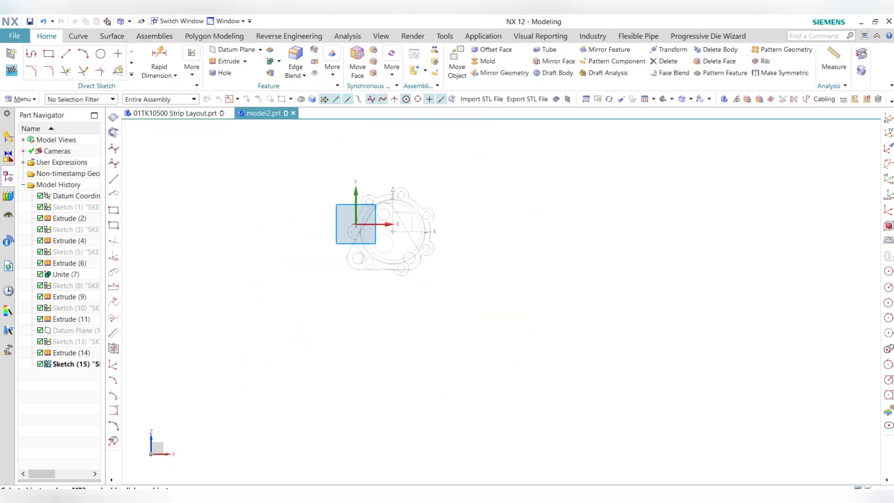
Step: Draw a circle concentric with the plate's offset hole and dimension its diameter as 90 mm
click(100, 54)
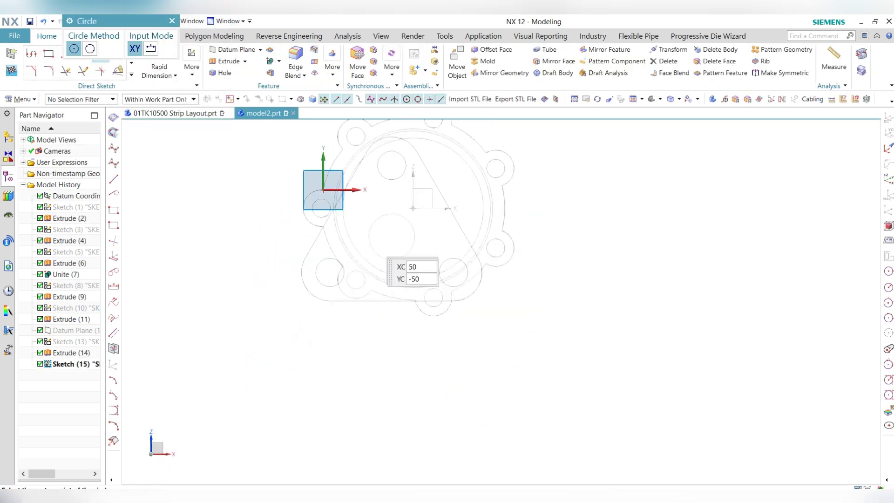
click(392, 237)
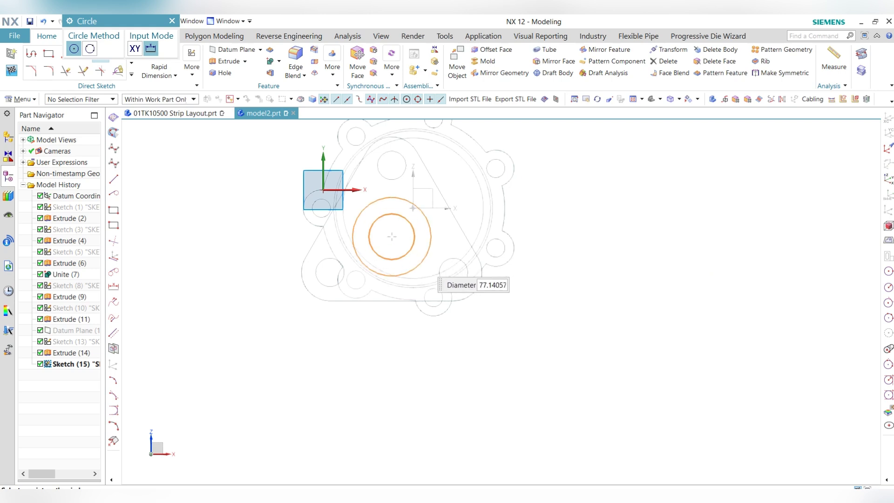
click(424, 259)
key(Escape)
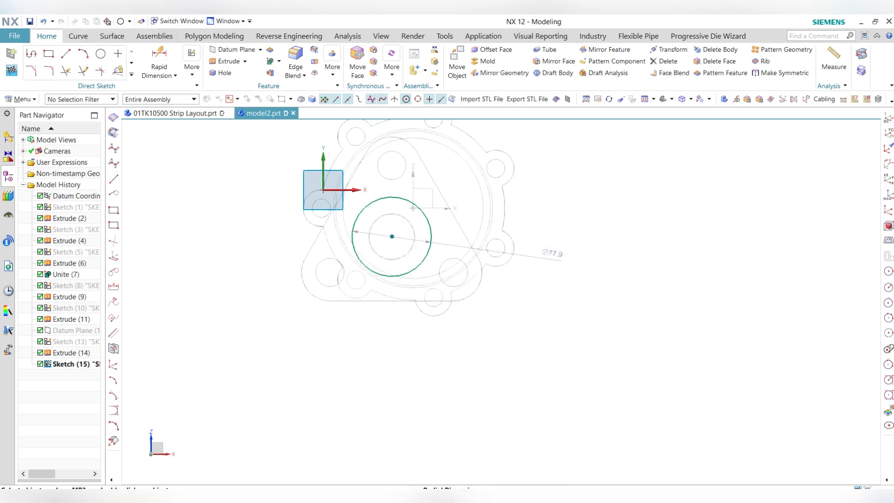
key(ctrl+q)
middle_drag(456, 200, 371, 188)
key(F8)
scroll(371, 188, up, 3)
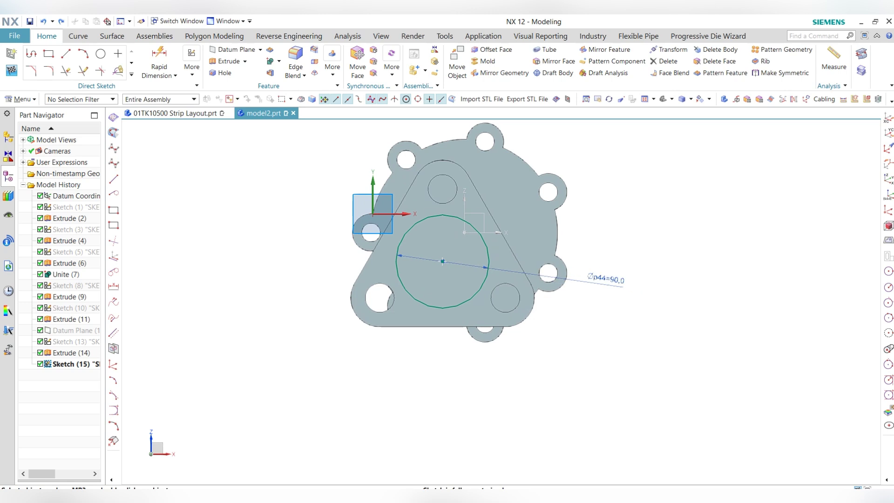
Step: Set the circle's diameter to 70 mm
double_click(605, 280)
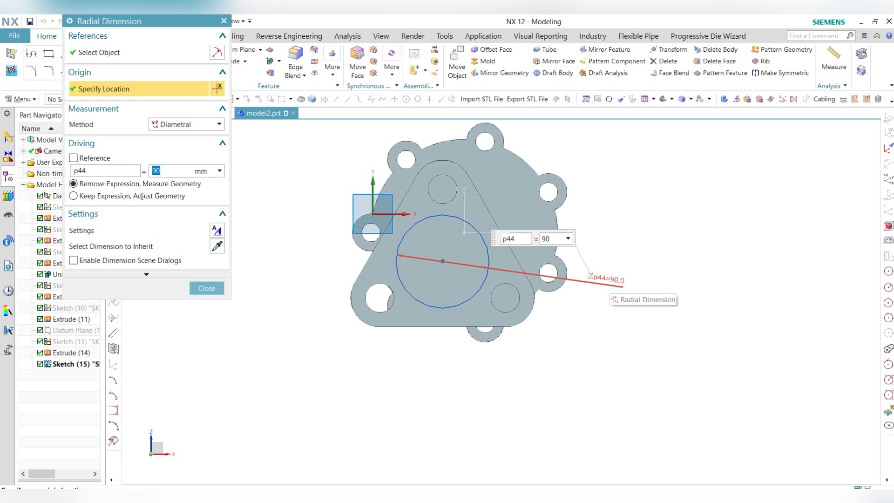
text(70)
key(Return)
key(Return)
right_drag(652, 240, 680, 240)
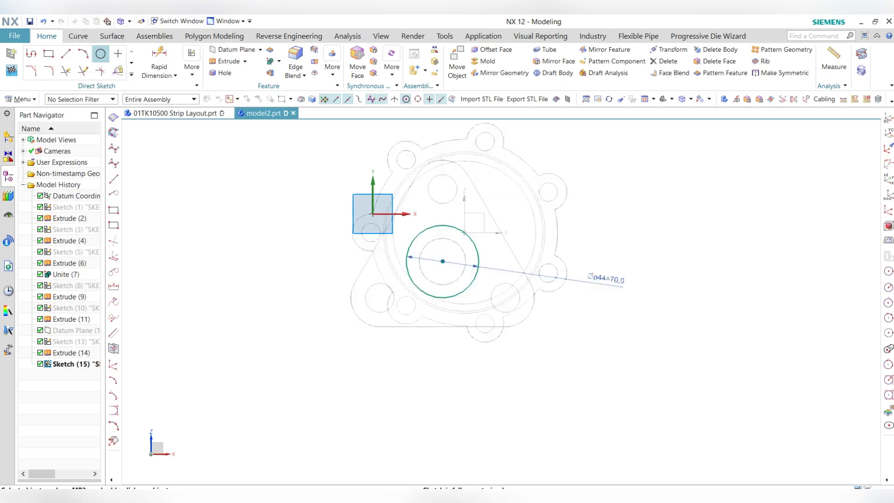
Step: Draw a concentric 45 mm diameter circle inside the 70 mm one and finish the sketch
click(100, 54)
click(443, 261)
text(45)
key(Return)
key(Escape)
middle_drag(601, 245, 636, 254)
key(ctrl+q)
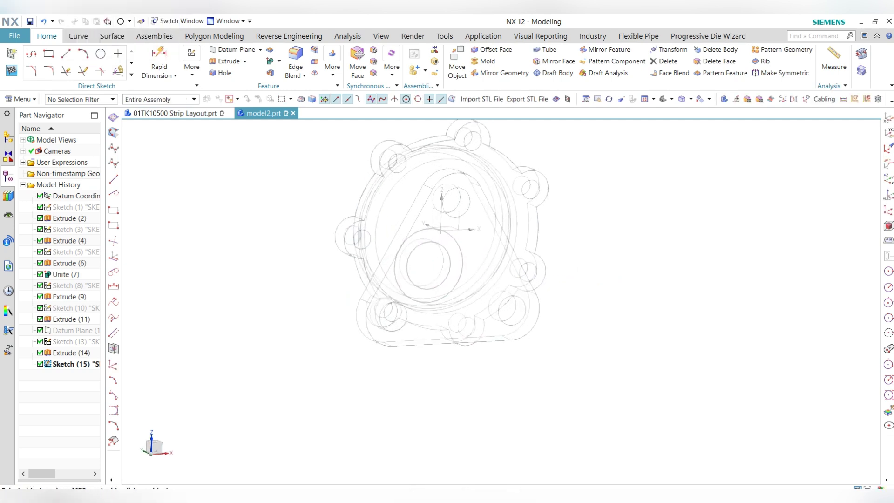
right_drag(619, 261, 591, 261)
middle_drag(591, 260, 619, 275)
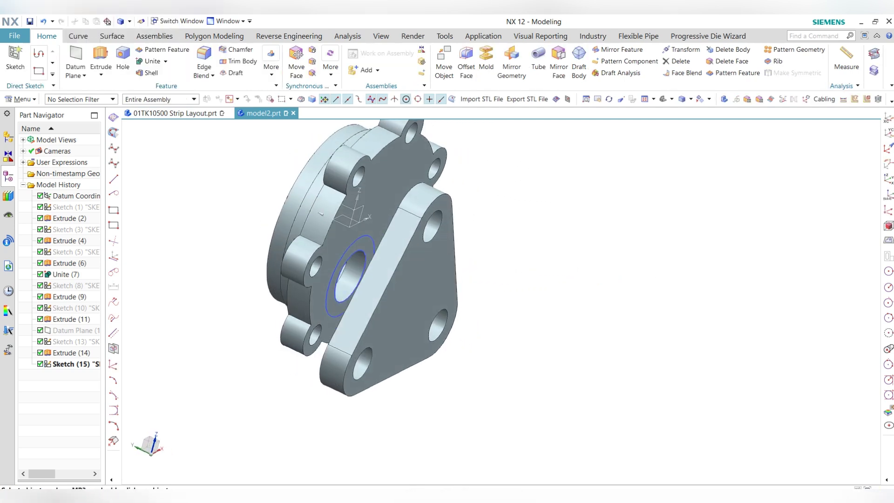
Step: Extrude the 70 mm circle from 0 to 9 mm toward the flange as a separate body with Boolean None
click(100, 60)
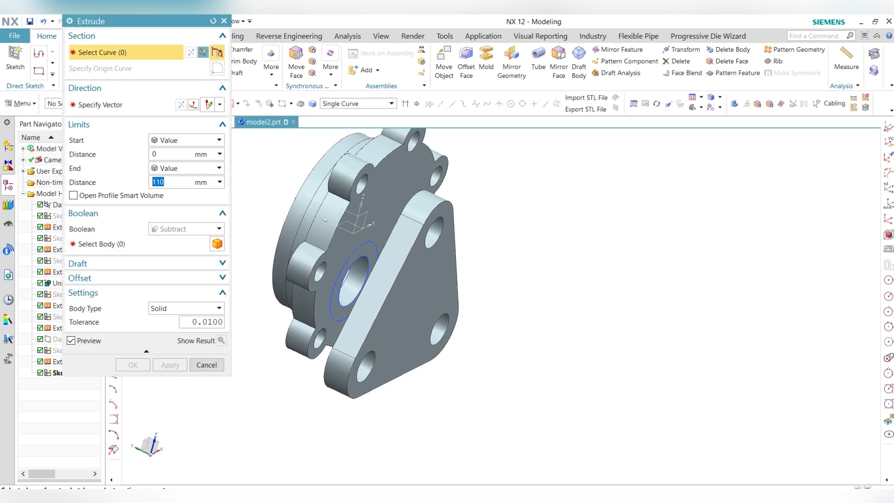
click(331, 299)
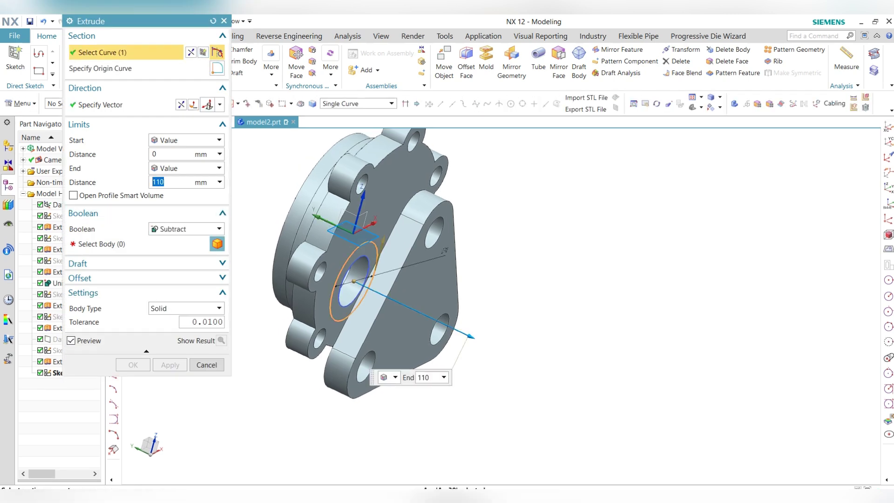
text(9)
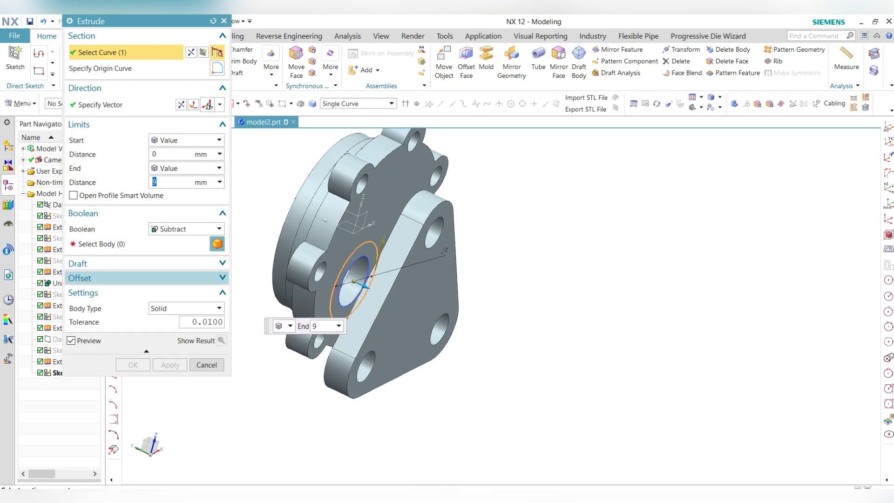
click(187, 229)
click(168, 240)
click(170, 350)
Step: Extend the round boss to the three-lobed flange by replacing its end face with the flange's back face
middle_drag(326, 363, 379, 363)
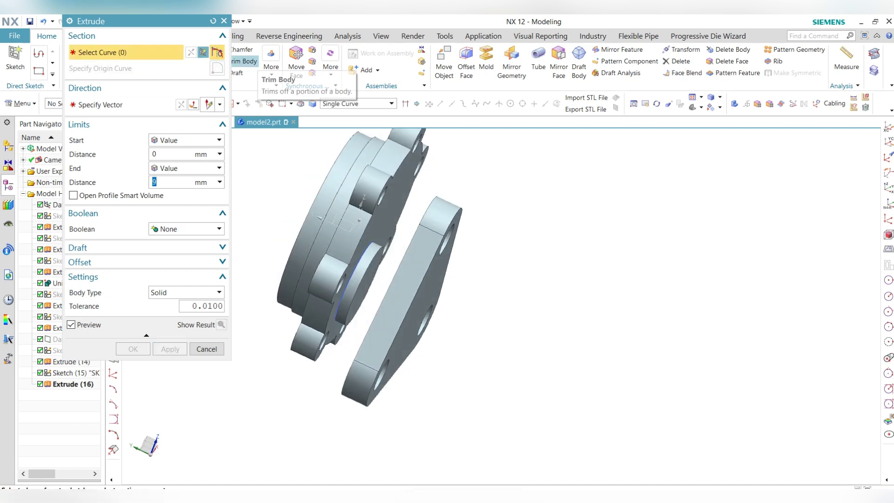
click(298, 54)
click(312, 61)
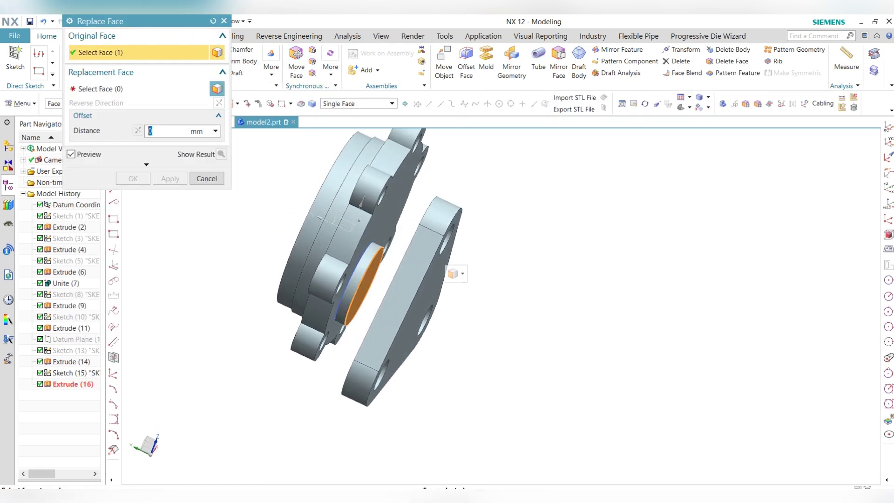
click(365, 282)
middle_drag(419, 363, 494, 363)
click(420, 298)
click(169, 179)
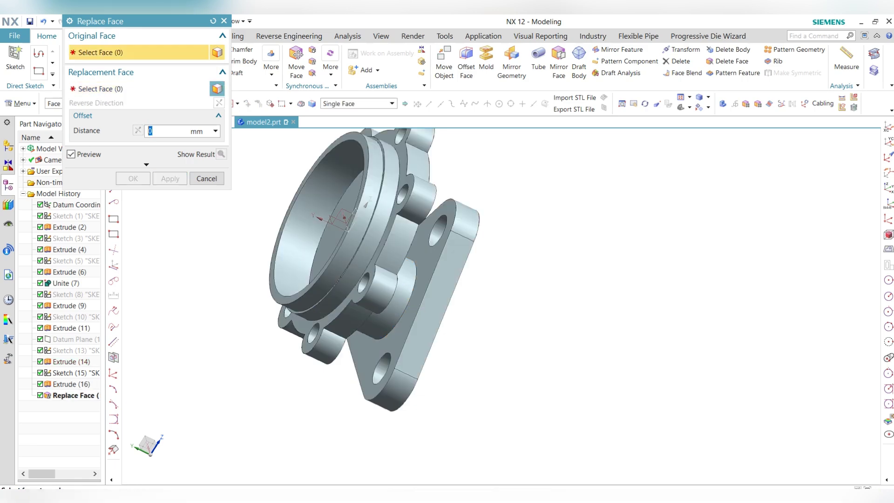
click(207, 179)
Step: Unite the round boss with the three-lobed flange and the seven-lug plate into one body
middle_drag(419, 364, 378, 363)
click(152, 61)
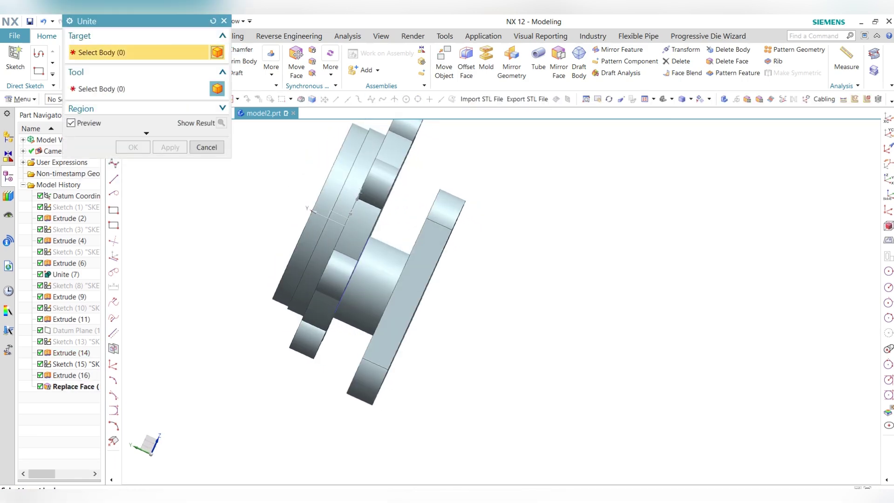
click(373, 284)
click(415, 284)
click(347, 228)
middle_click(347, 228)
Step: Extrude the inner 45 mm circle 180 mm as a Subtract cut through the united body, and hide its sketch
middle_drag(347, 228, 488, 238)
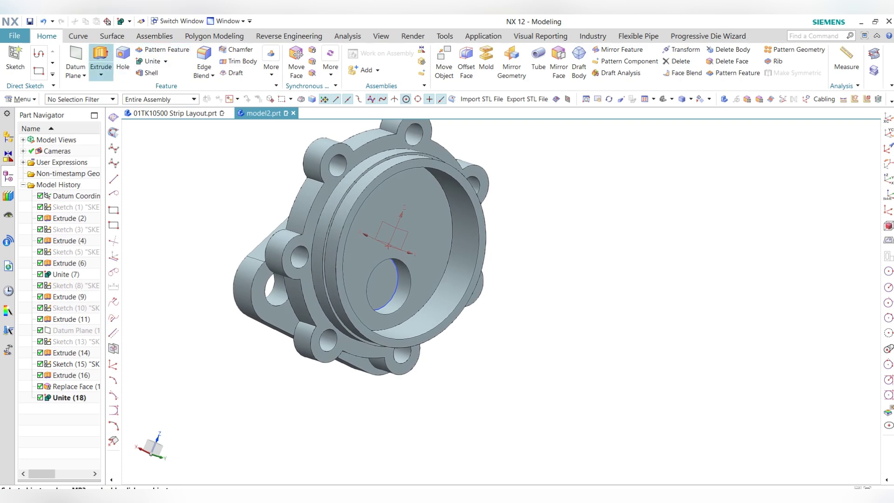
click(101, 60)
click(391, 289)
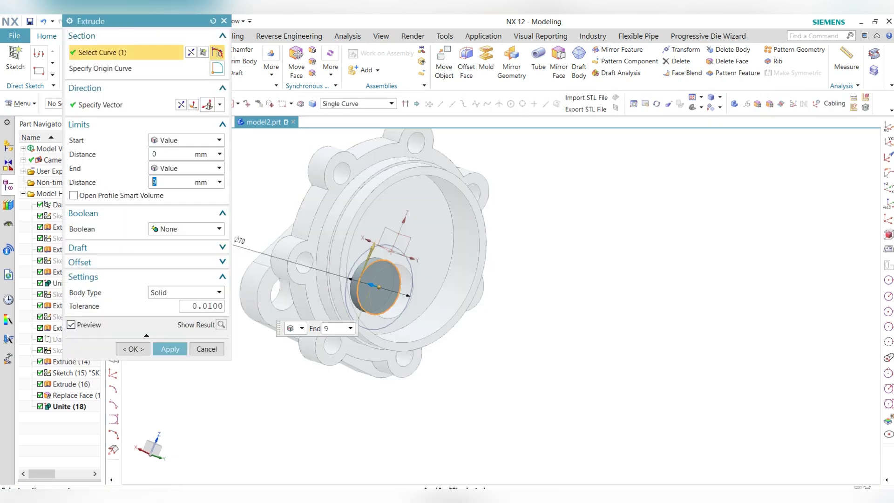
text(180)
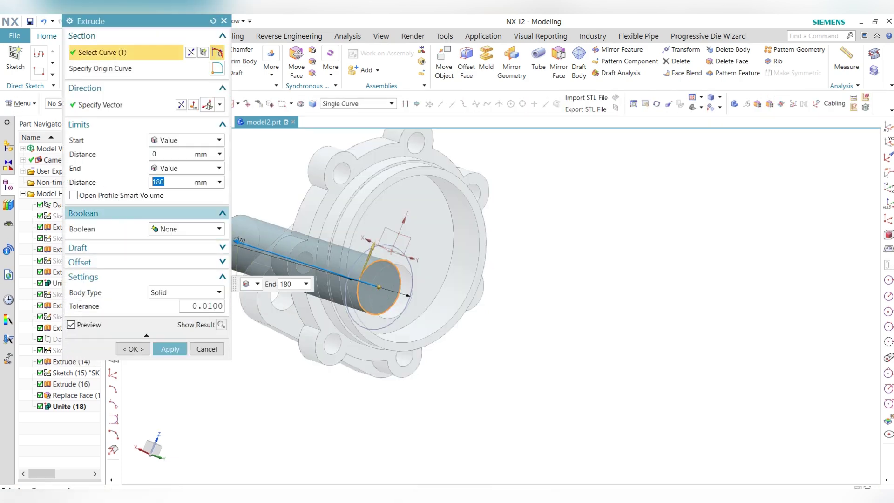
click(186, 229)
click(173, 261)
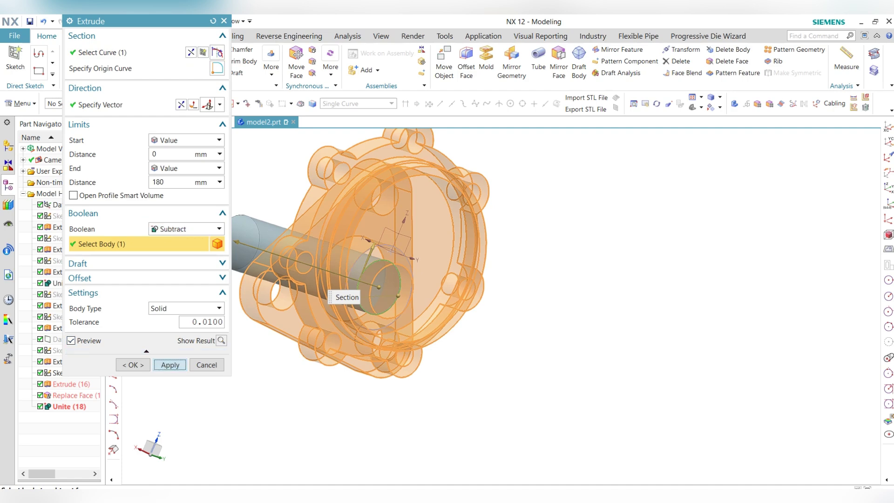
click(170, 365)
click(207, 365)
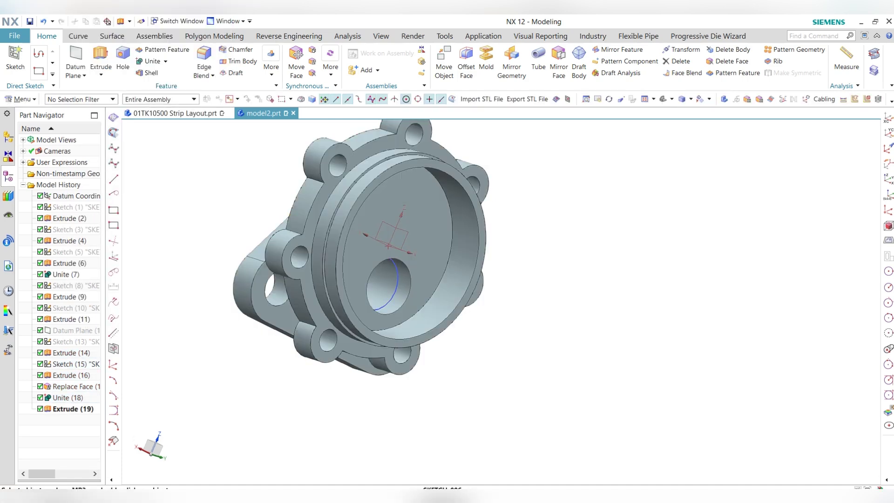
right_click(397, 282)
click(465, 293)
Step: Start a new sketch on the outer face of the three-lobed flange
mouse_move(466, 295)
middle_down()
mouse_move(694, 298)
mouse_move(610, 289)
middle_up()
key(F8)
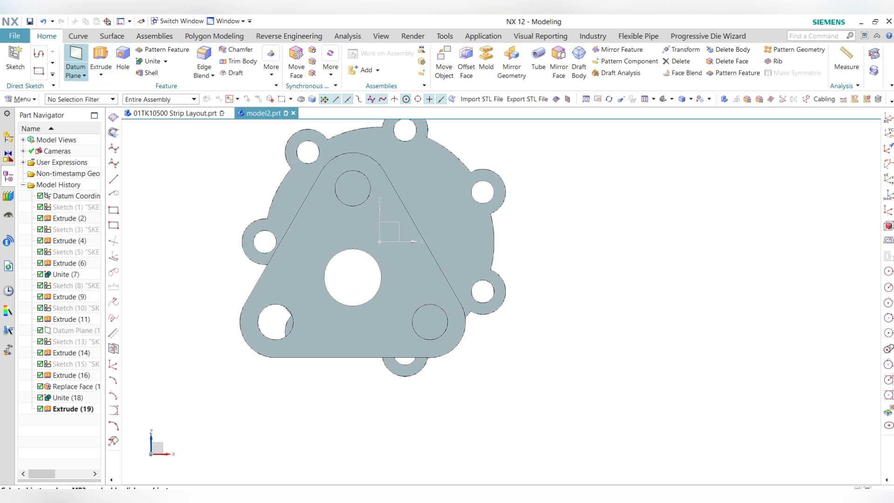
click(16, 58)
click(321, 242)
middle_click(322, 242)
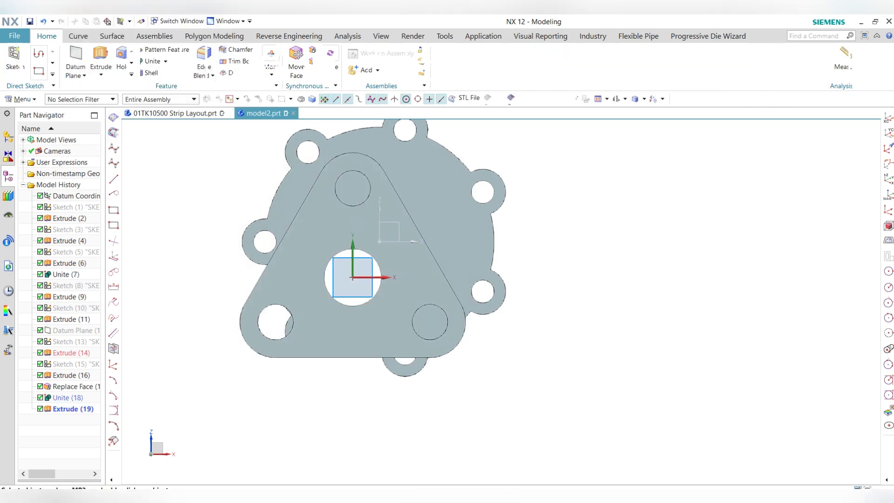
Step: Sketch two circles centred on the flange bore: one about 92 mm in diameter and one matching the bore's edge
click(100, 53)
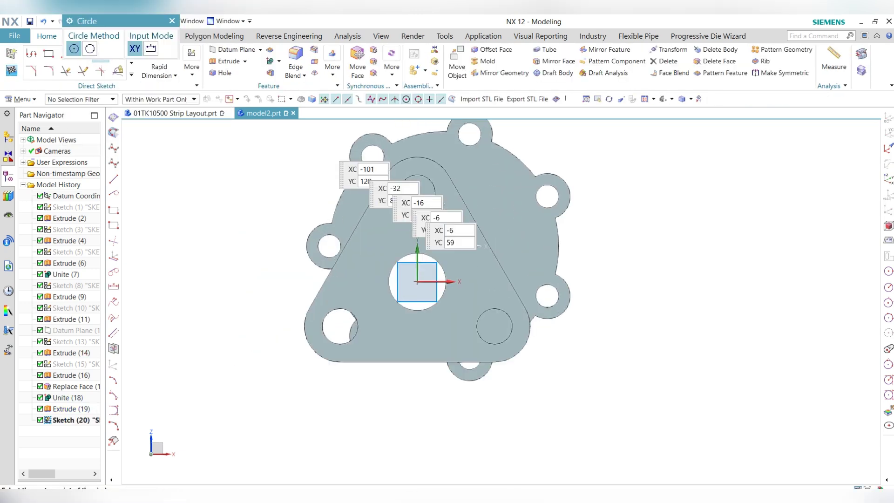
click(417, 281)
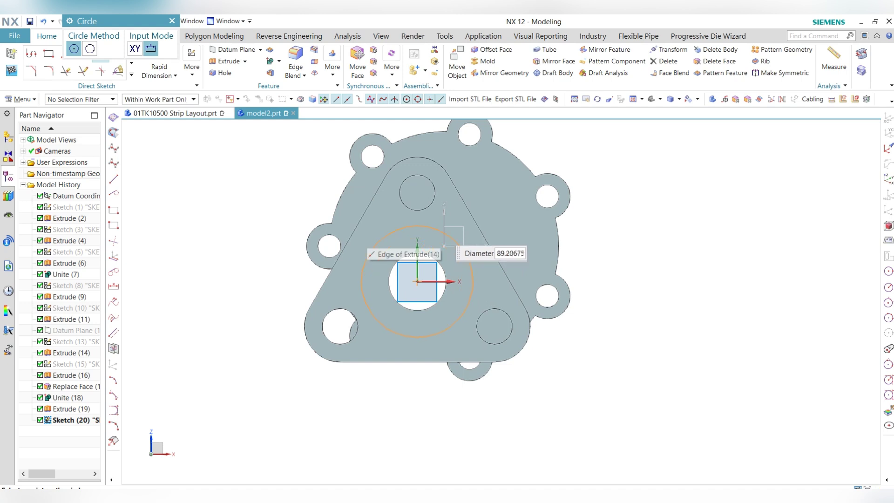
click(429, 225)
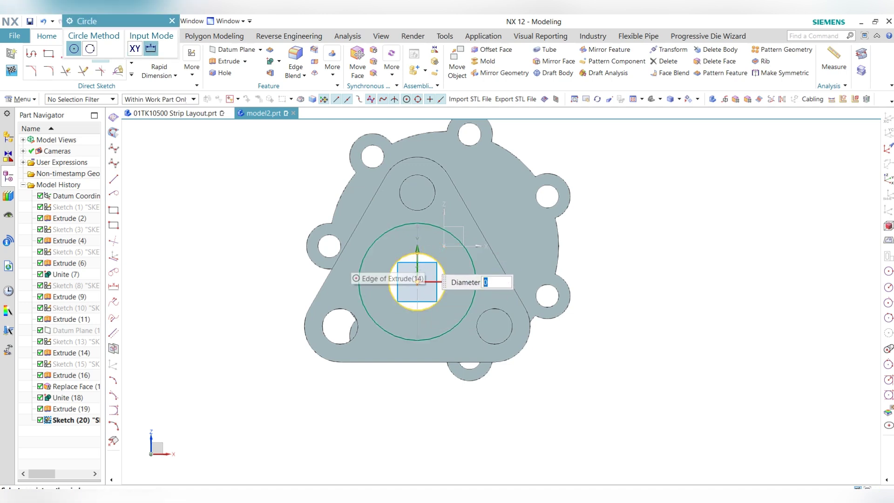
key(Escape)
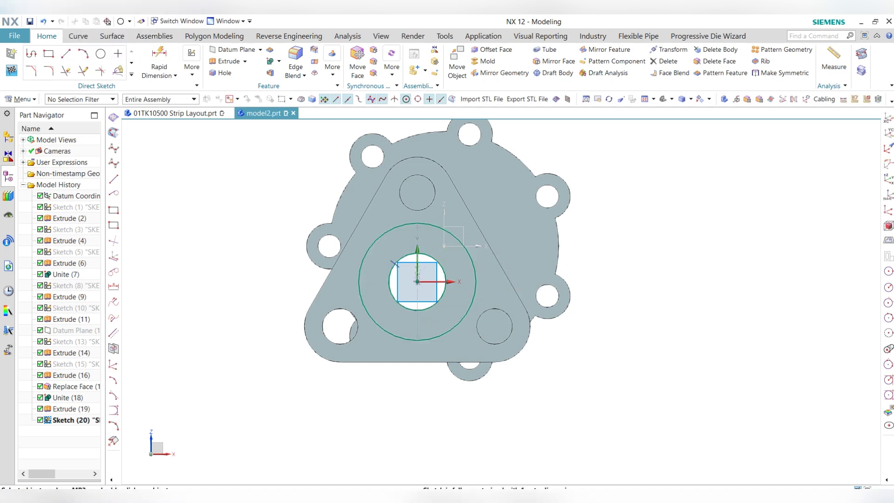
Step: Dimension the outer circle's diameter and set it to 90 mm
drag(418, 275, 578, 246)
double_click(578, 246)
text(92.10434707)
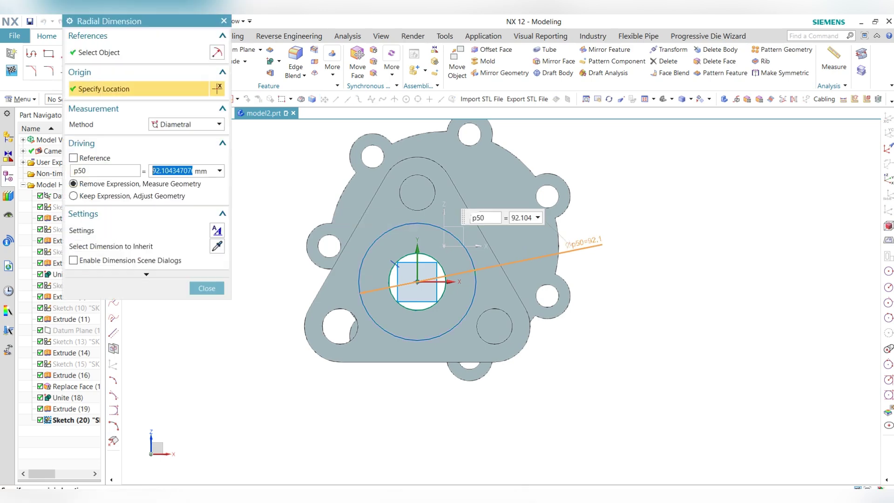
text(0)
key(Return)
key(Escape)
Step: Extrude the two concentric circles 4 mm outward from the flange face with Boolean None, and hide their sketch
middle_drag(578, 247, 647, 275)
key(x)
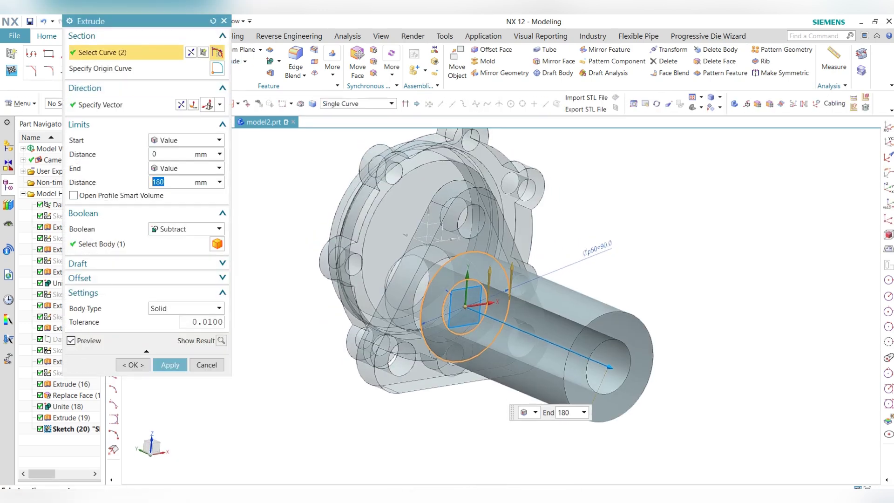
text(4)
key(Return)
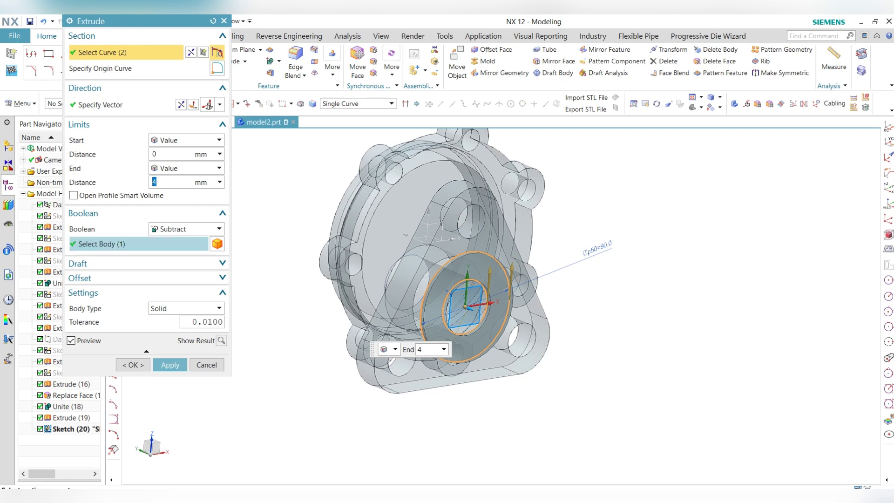
click(186, 228)
click(168, 237)
click(170, 349)
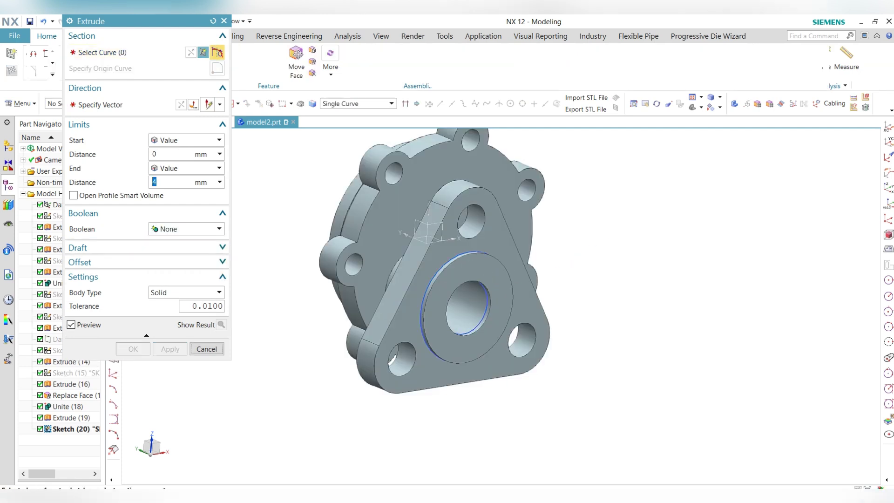
click(206, 349)
right_click(482, 285)
click(550, 298)
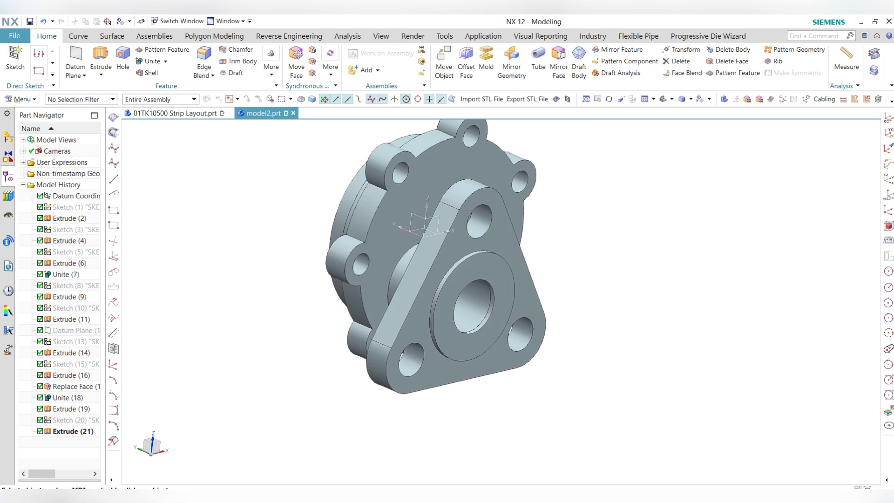
Step: Unite the raised ring around the bore with the three-lobed flange body
click(150, 61)
click(376, 356)
click(502, 289)
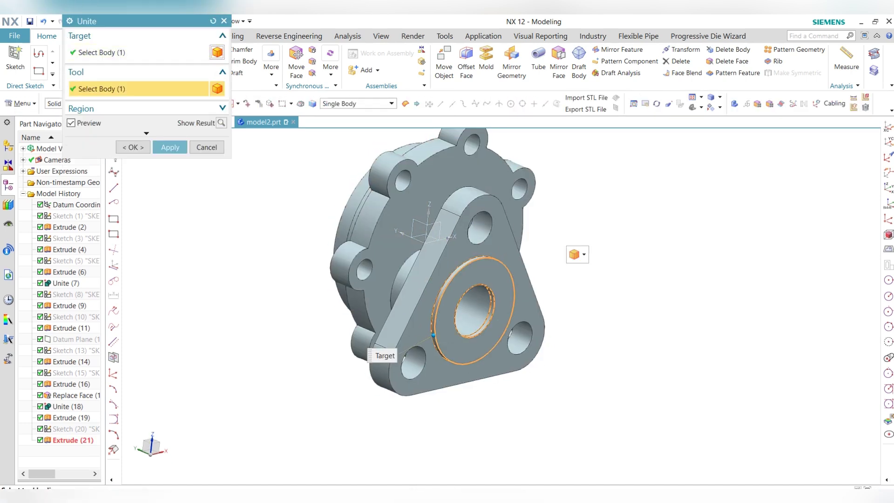
middle_click(502, 288)
key(Escape)
Step: Chamfer the bore's edge on the raised ring with an Asymmetric cross section, using distances of 10 mm and 8 mm
middle_drag(502, 288, 481, 285)
middle_drag(457, 235, 459, 235)
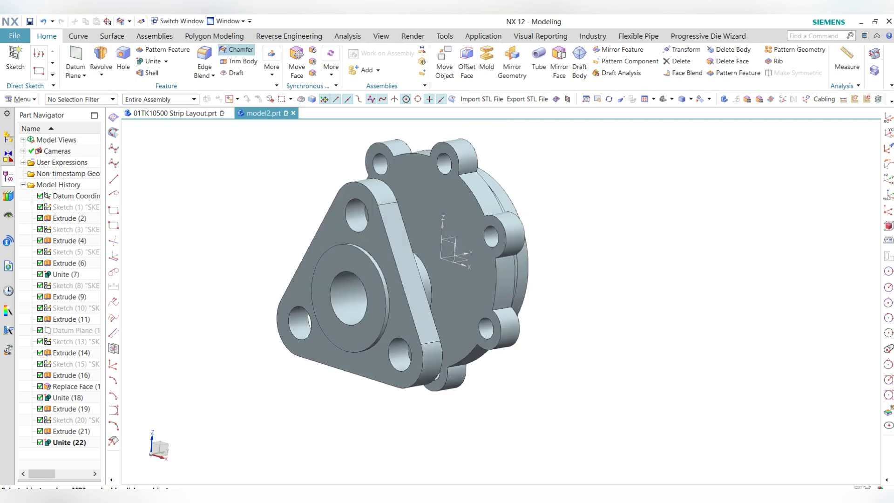
click(241, 50)
click(336, 298)
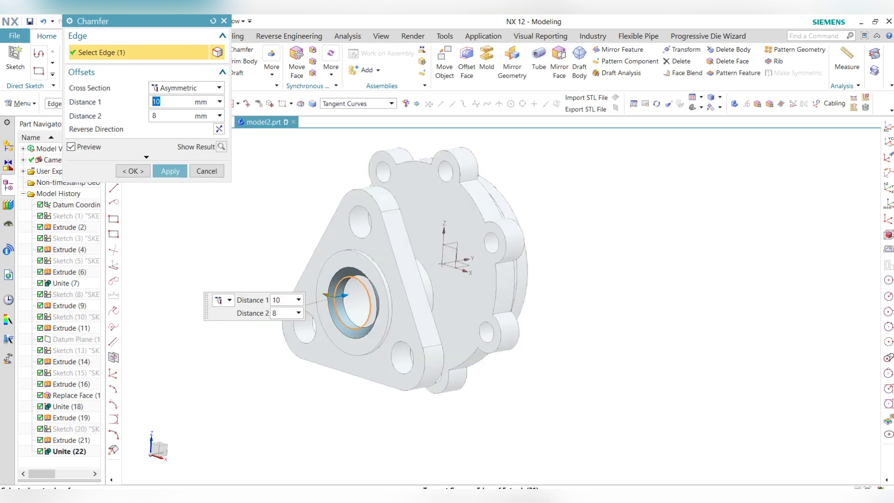
click(187, 88)
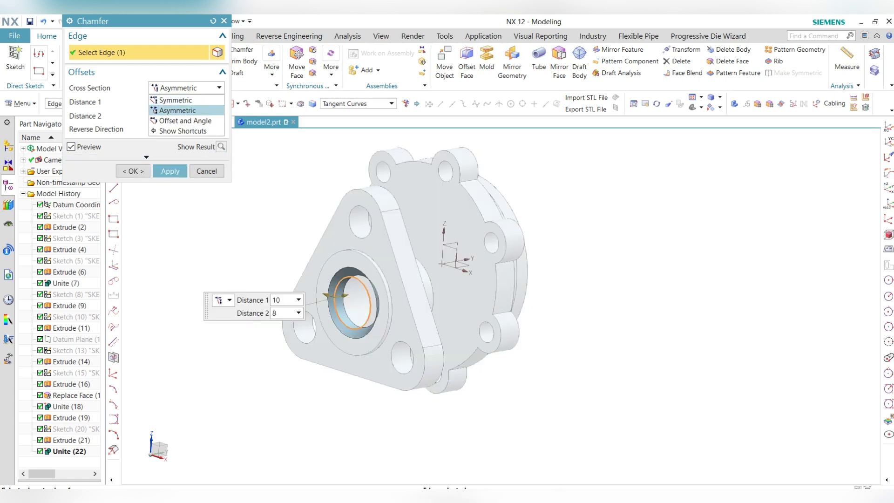
click(177, 111)
click(160, 101)
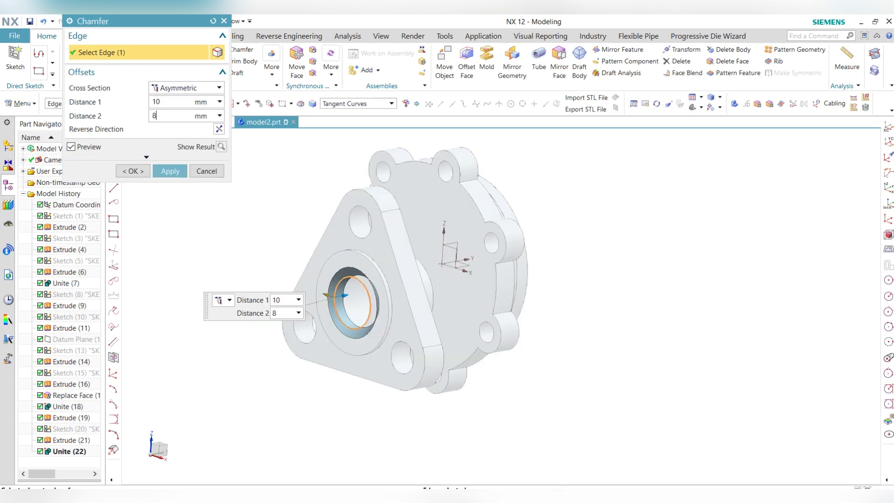